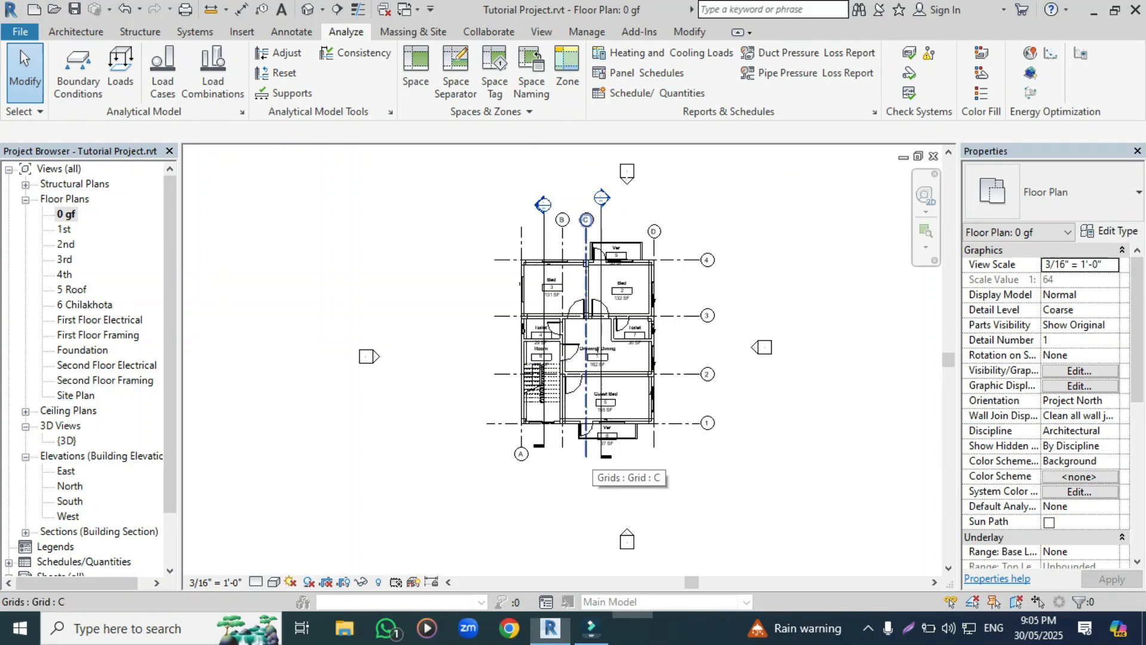
Step: Open the default 3D view and examine the exterior of the whole building model
{"action": "scroll", "coordinate": [585, 453], "scroll_direction": "up", "scroll_amount": 1}
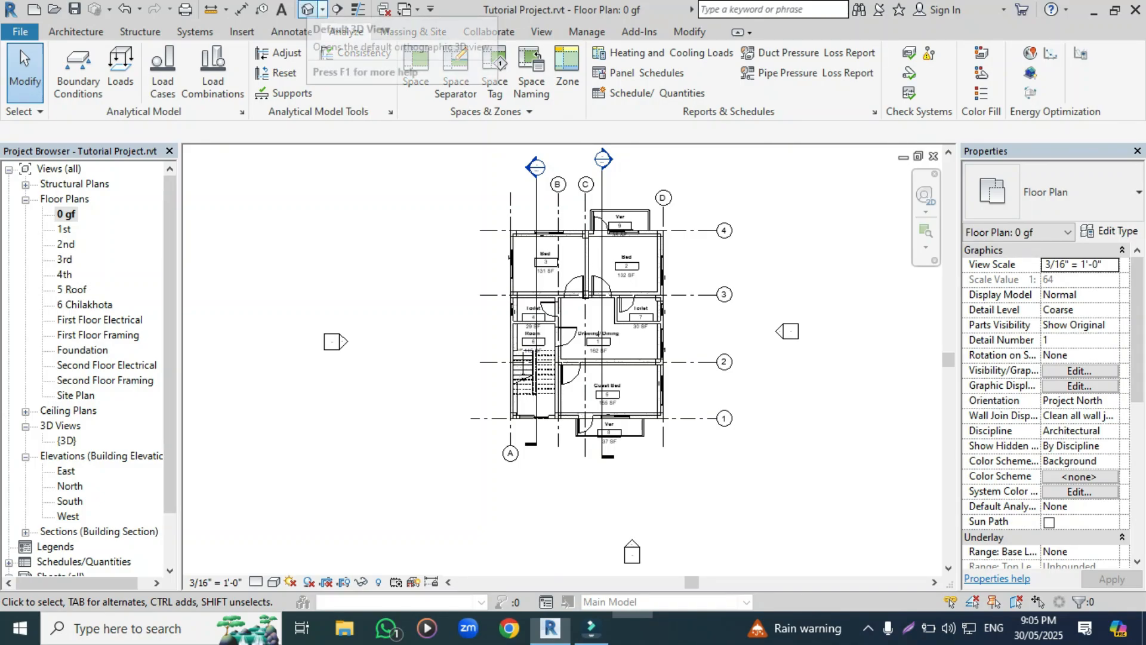
{"action": "left_click", "coordinate": [307, 9]}
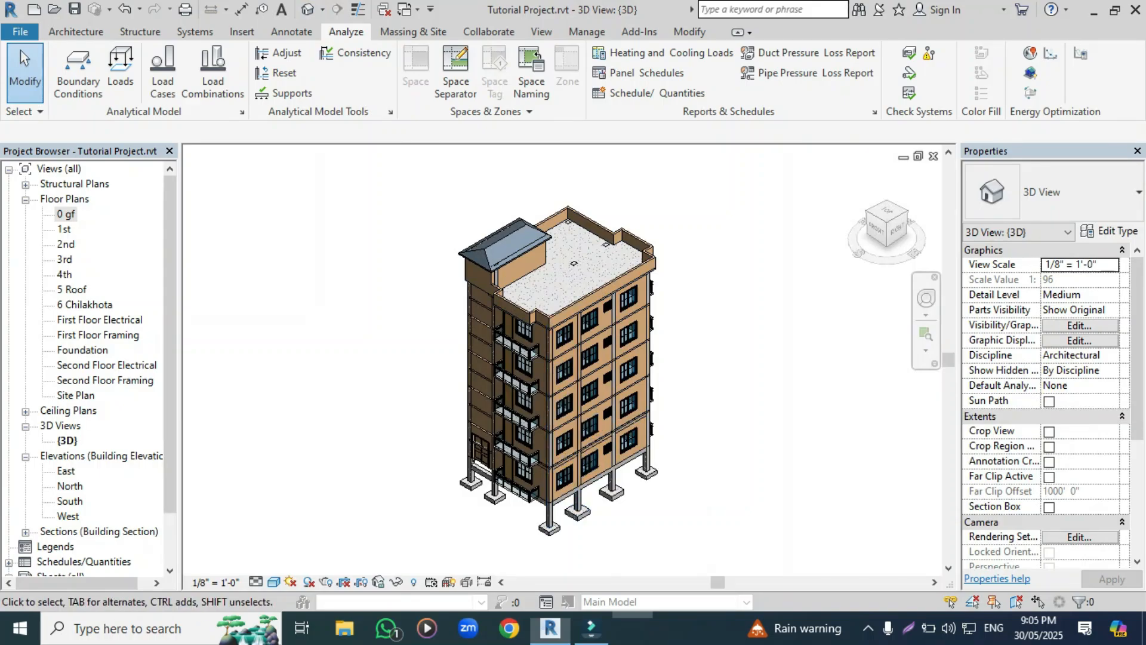
{"action": "scroll", "coordinate": [564, 525], "scroll_direction": "up", "scroll_amount": 1}
{"action": "scroll", "coordinate": [630, 492], "scroll_direction": "down", "scroll_amount": 1}
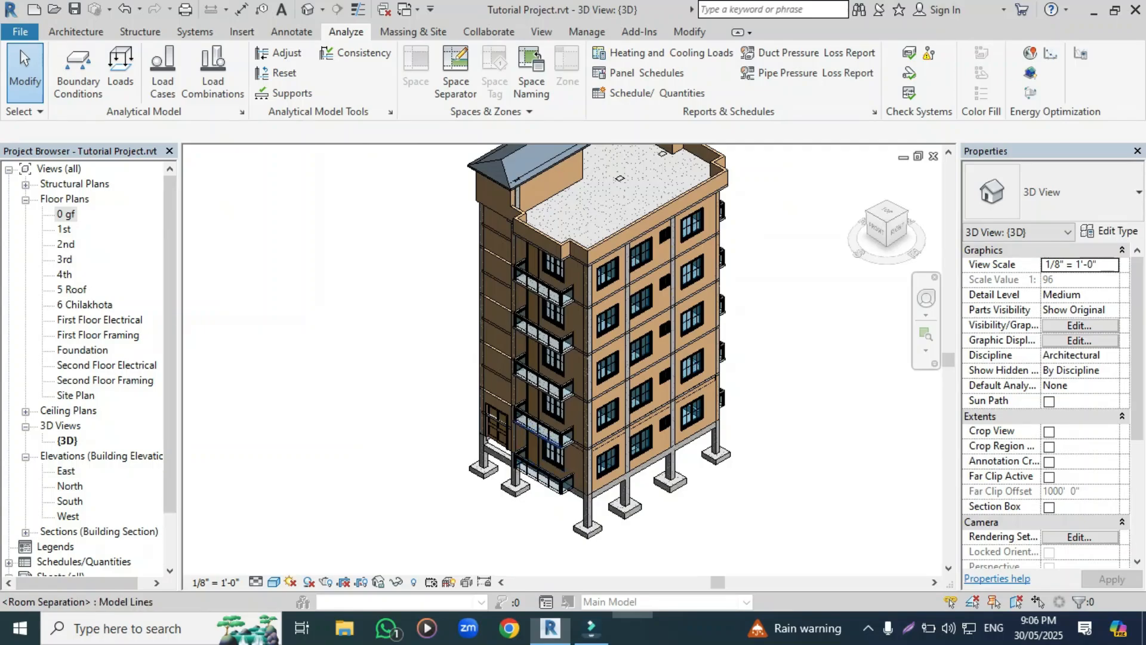
{"action": "scroll", "coordinate": [560, 441], "scroll_direction": "down", "scroll_amount": 3}
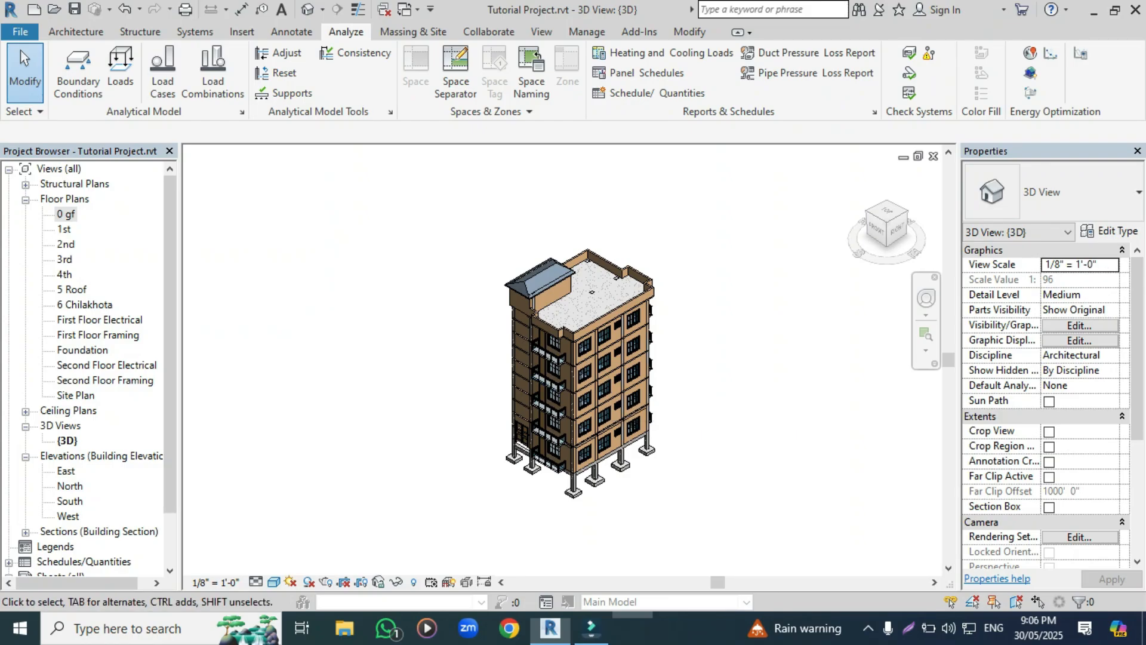
Step: Open the 1st floor plan view
{"action": "double_click", "coordinate": [63, 229]}
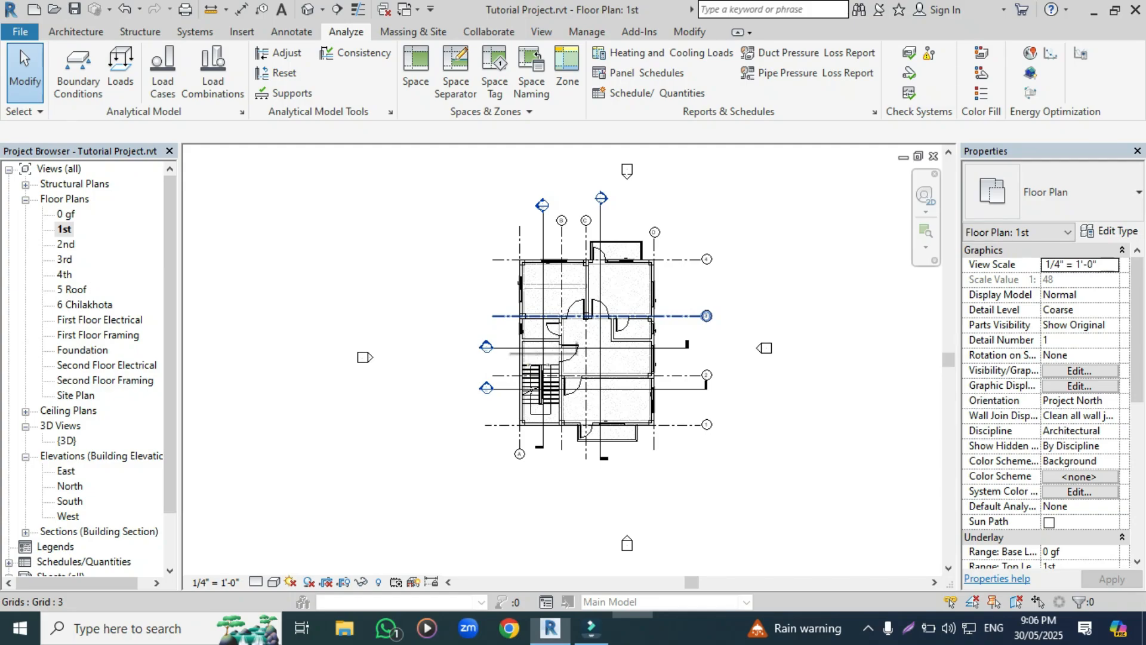
{"action": "scroll", "coordinate": [499, 316], "scroll_direction": "up", "scroll_amount": 1}
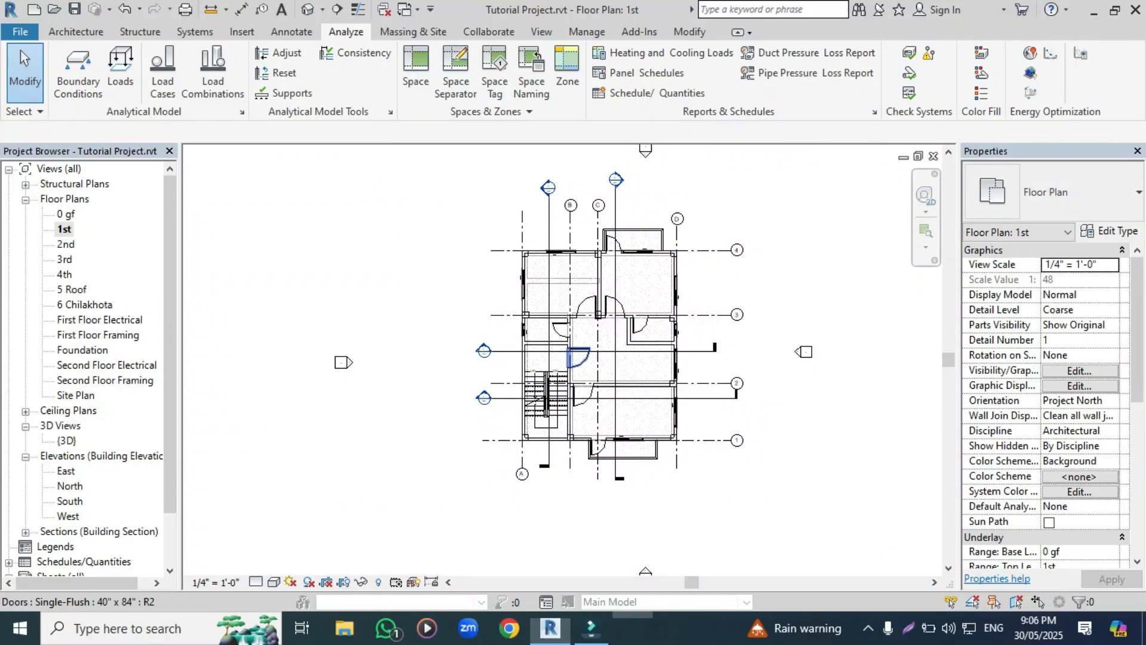
{"action": "scroll", "coordinate": [578, 357], "scroll_direction": "up", "scroll_amount": 1}
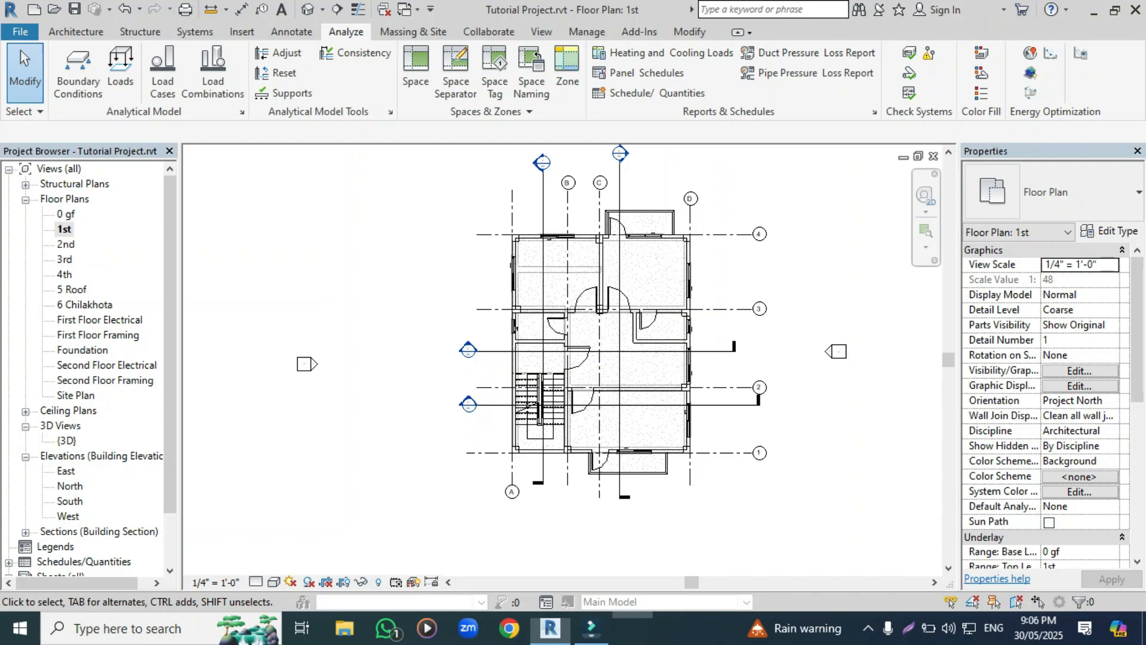
Step: Sketch a closed rectangular property line about 29'-6" by 39'-6" around the building plan
{"action": "left_click", "coordinate": [413, 31]}
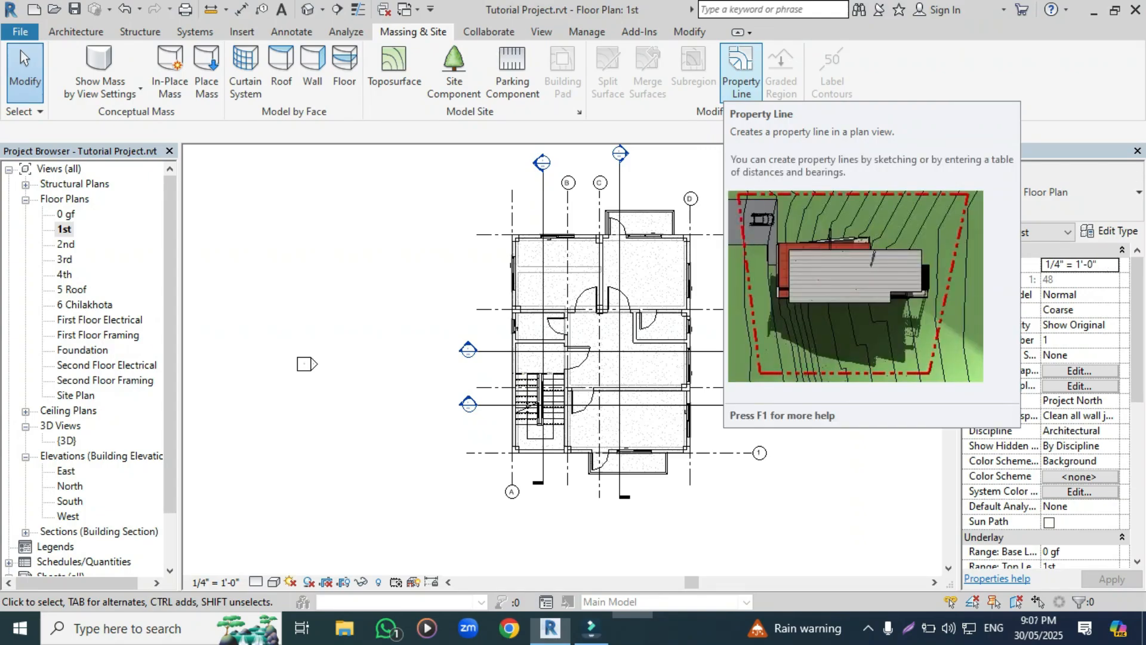
{"action": "left_click", "coordinate": [741, 71]}
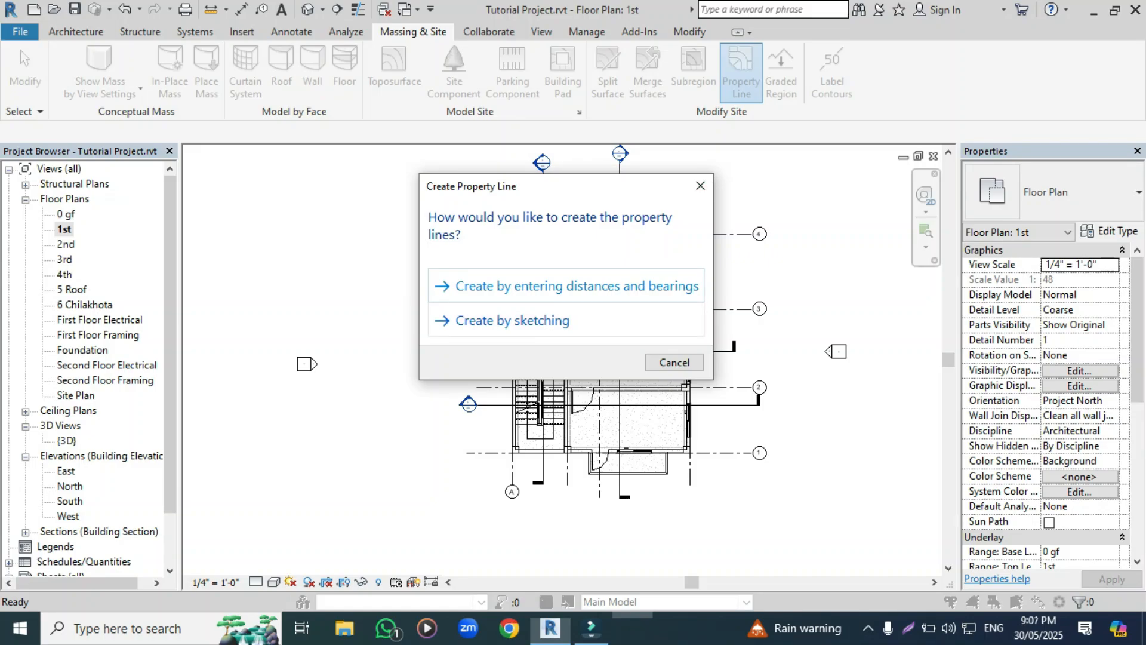
{"action": "left_click", "coordinate": [512, 321]}
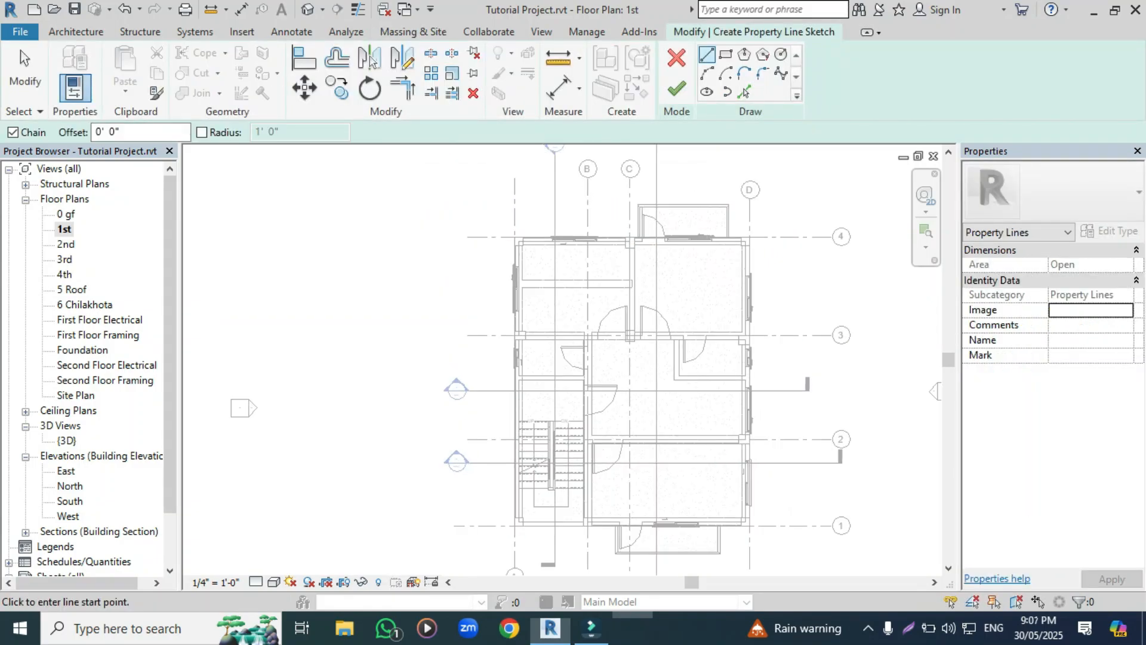
{"action": "left_click", "coordinate": [504, 227]}
{"action": "scroll", "coordinate": [505, 307], "scroll_direction": "down", "scroll_amount": 2}
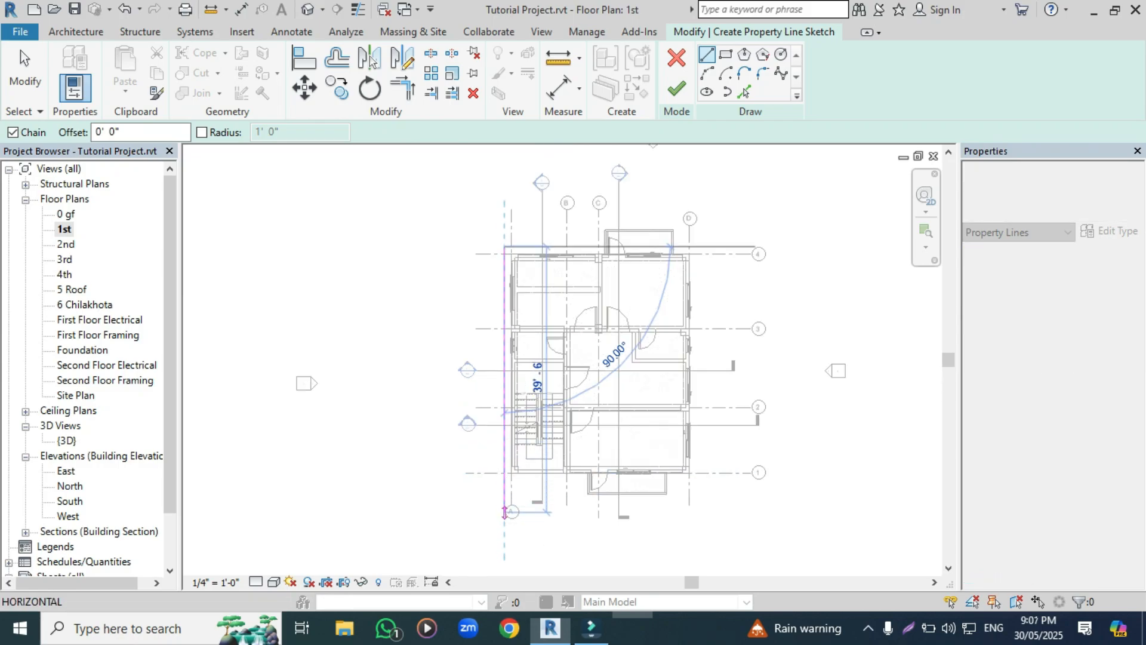
{"action": "left_click", "coordinate": [504, 512]}
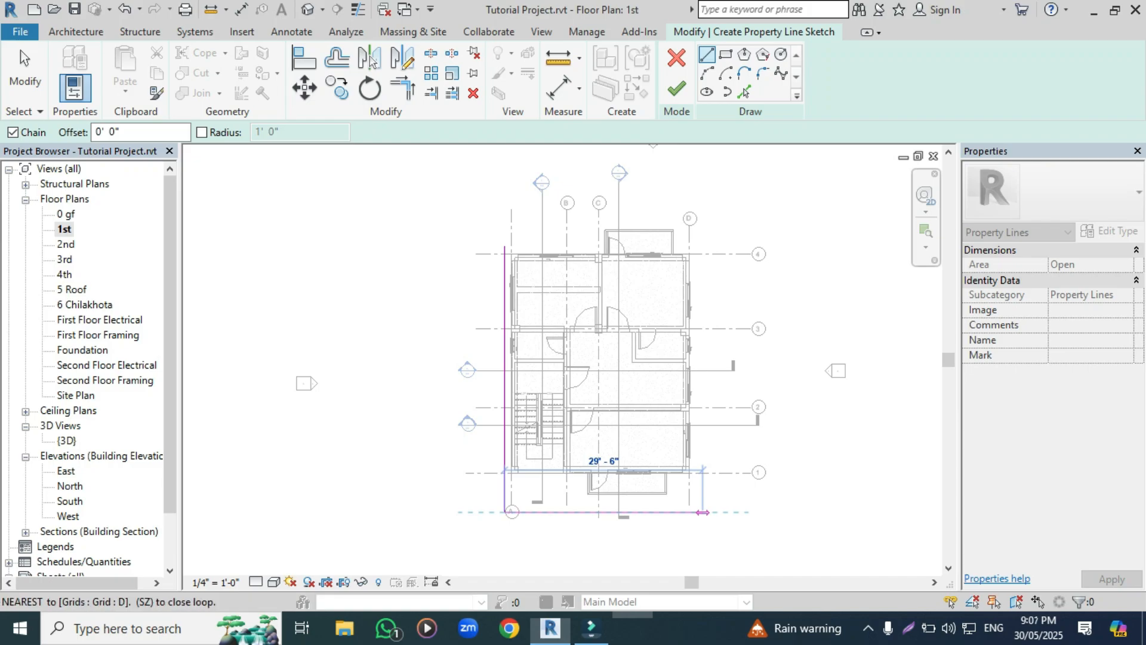
{"action": "left_click", "coordinate": [703, 511]}
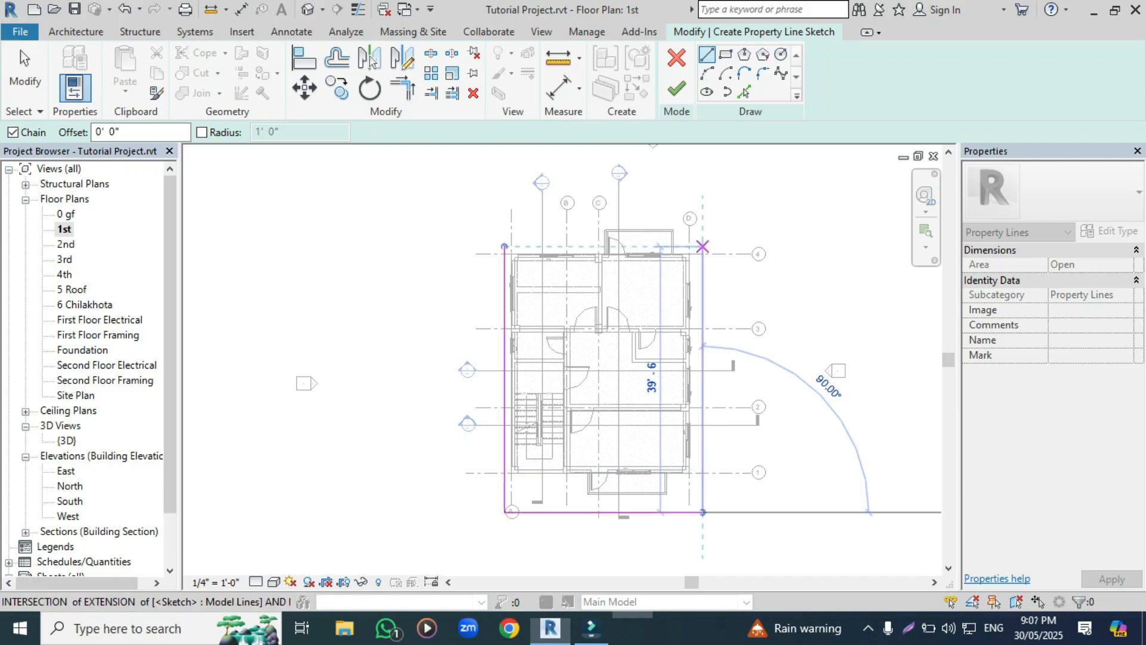
{"action": "left_click", "coordinate": [703, 246]}
{"action": "left_click", "coordinate": [504, 246]}
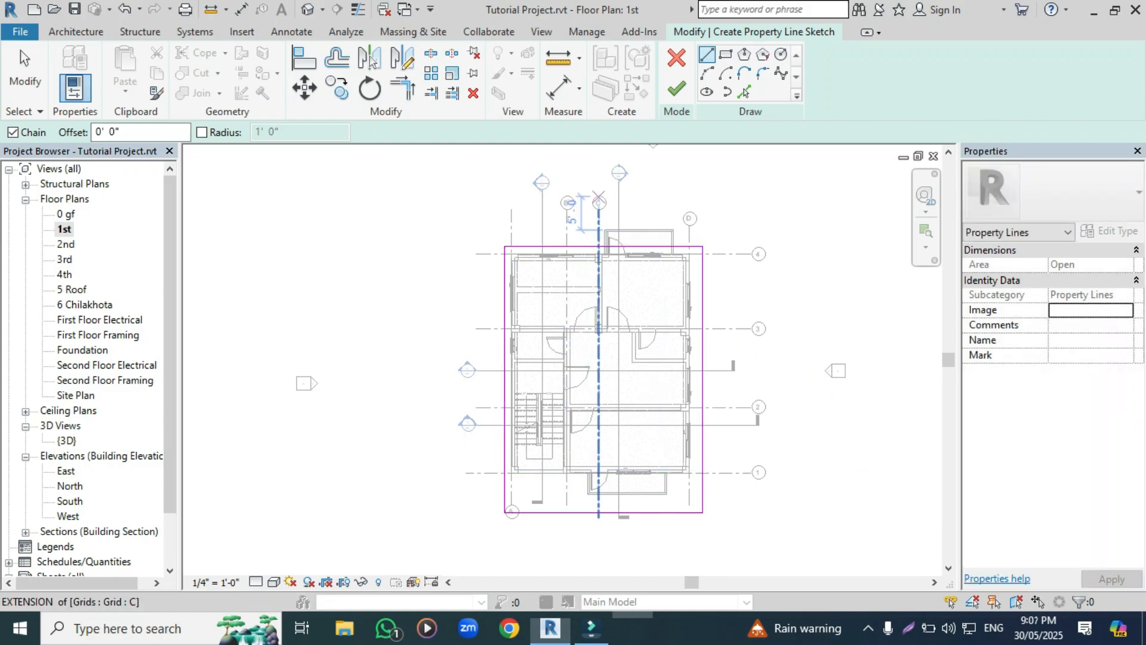
{"action": "key", "text": "Escape"}
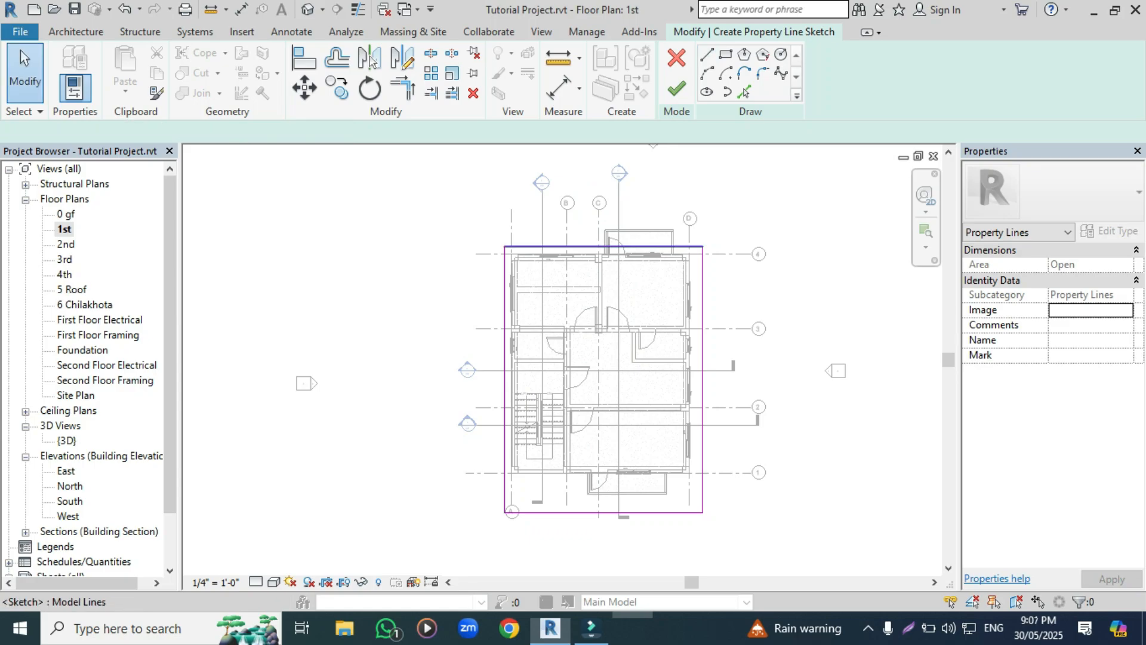
Step: Move the property line edge near grid 4 outward to about 1'-10" beyond the upper verandah and finish the sketch
{"action": "left_click", "coordinate": [582, 246]}
{"action": "left_click_drag", "start_coordinate": [582, 246], "coordinate": [582, 217]}
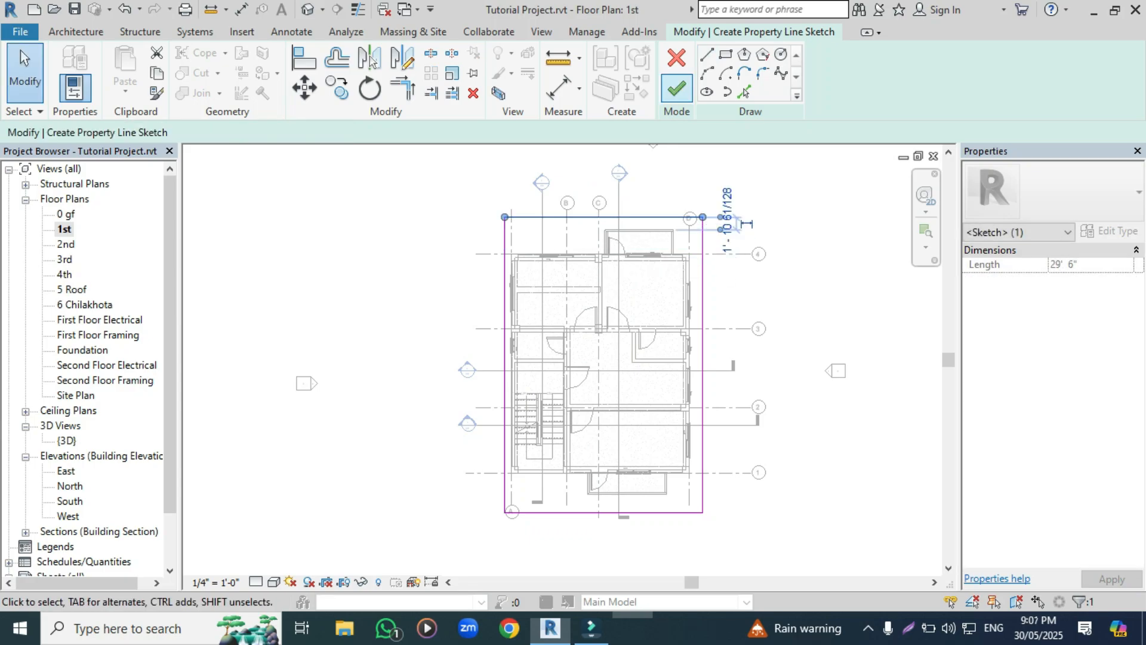
{"action": "left_click", "coordinate": [676, 89]}
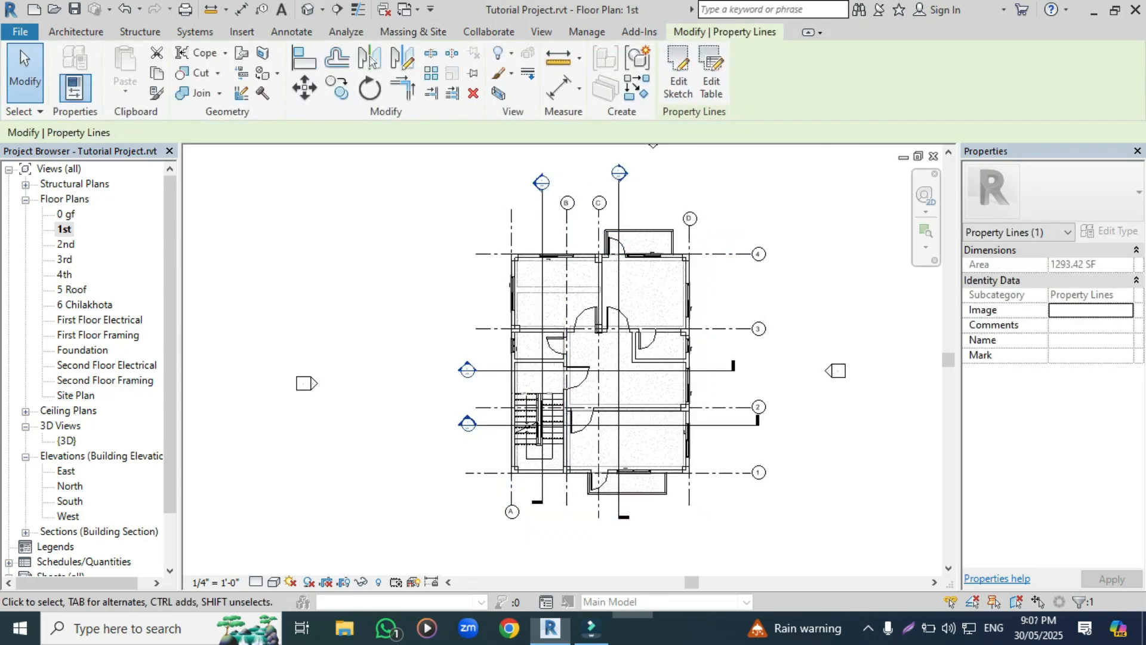
Step: In the Site Plan view, edit the property line sketch so the edge beside grid A moves 1' outward, and finish the sketch
{"action": "key", "text": "ctrl+Tab"}
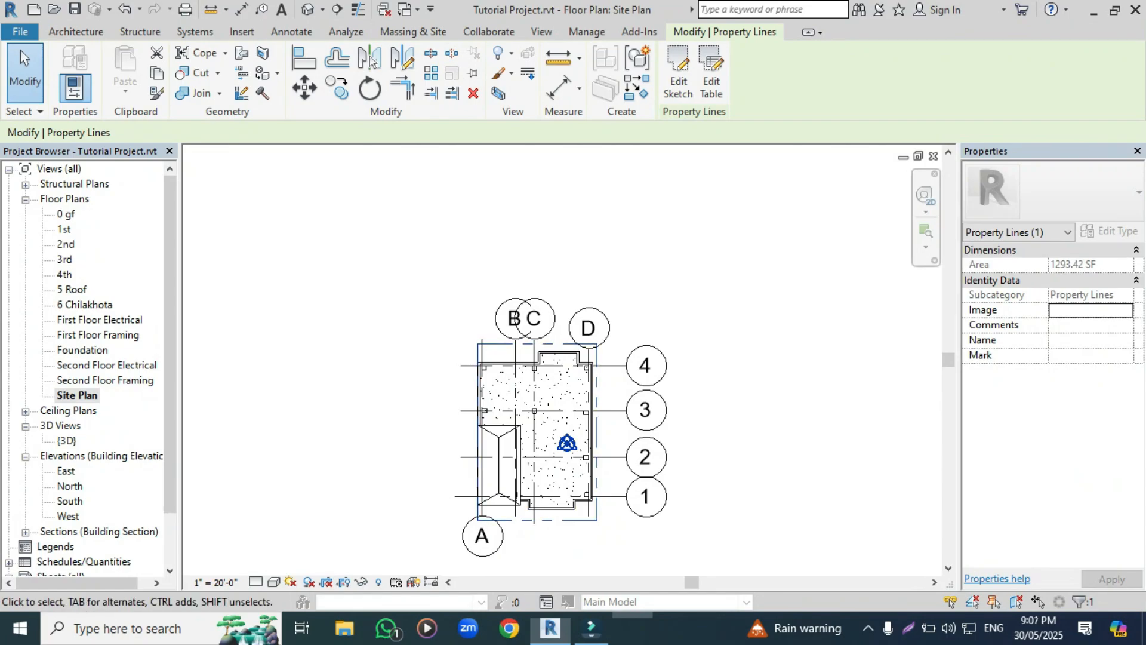
{"action": "scroll", "coordinate": [594, 547], "scroll_direction": "up", "scroll_amount": 3}
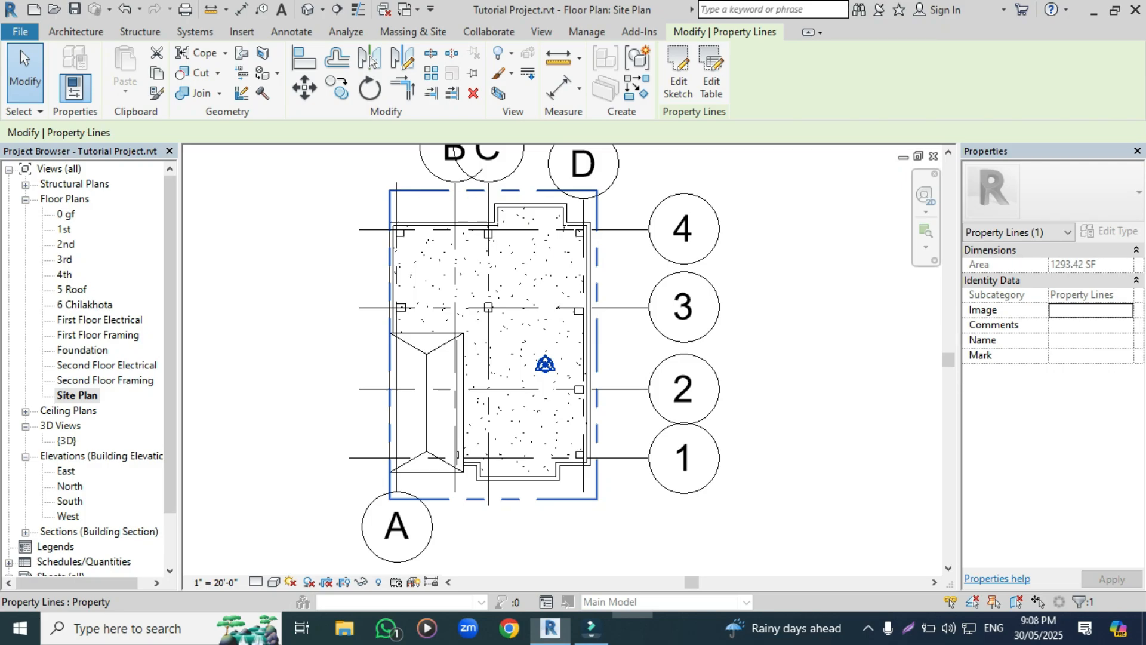
{"action": "left_click", "coordinate": [678, 74]}
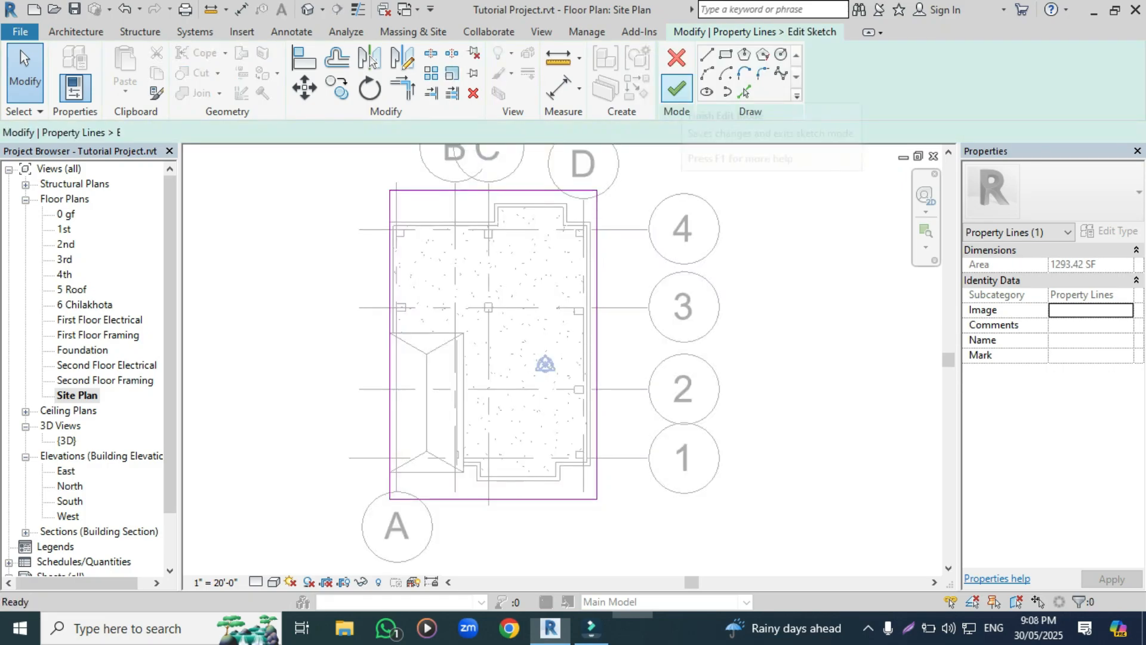
{"action": "left_click", "coordinate": [390, 221]}
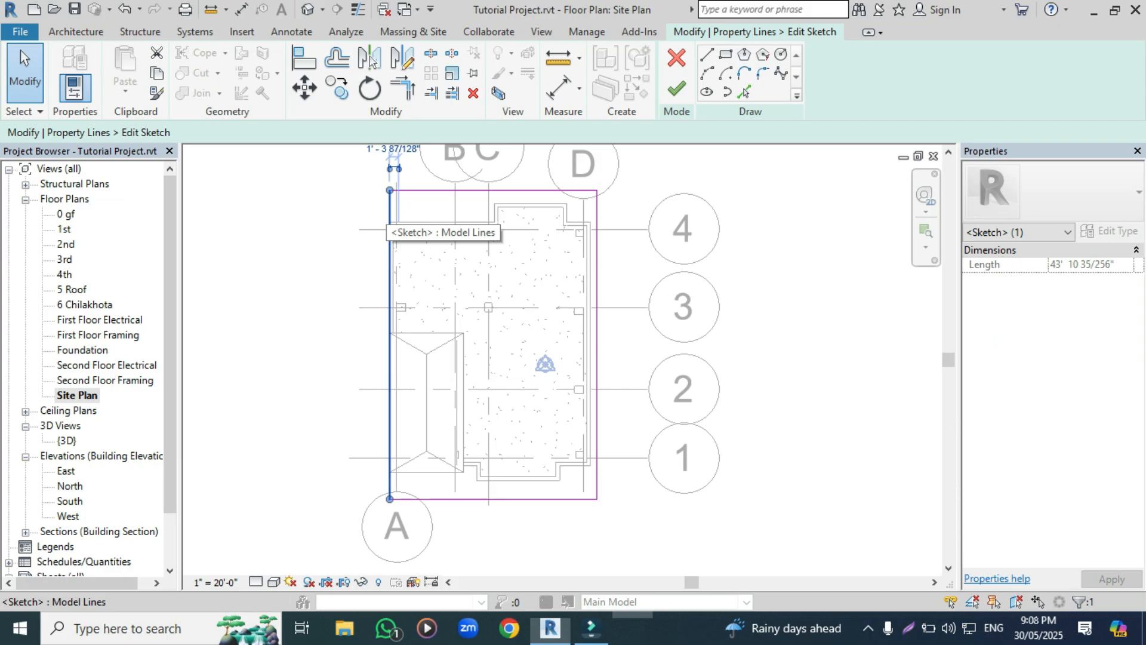
{"action": "key", "text": "Left"}
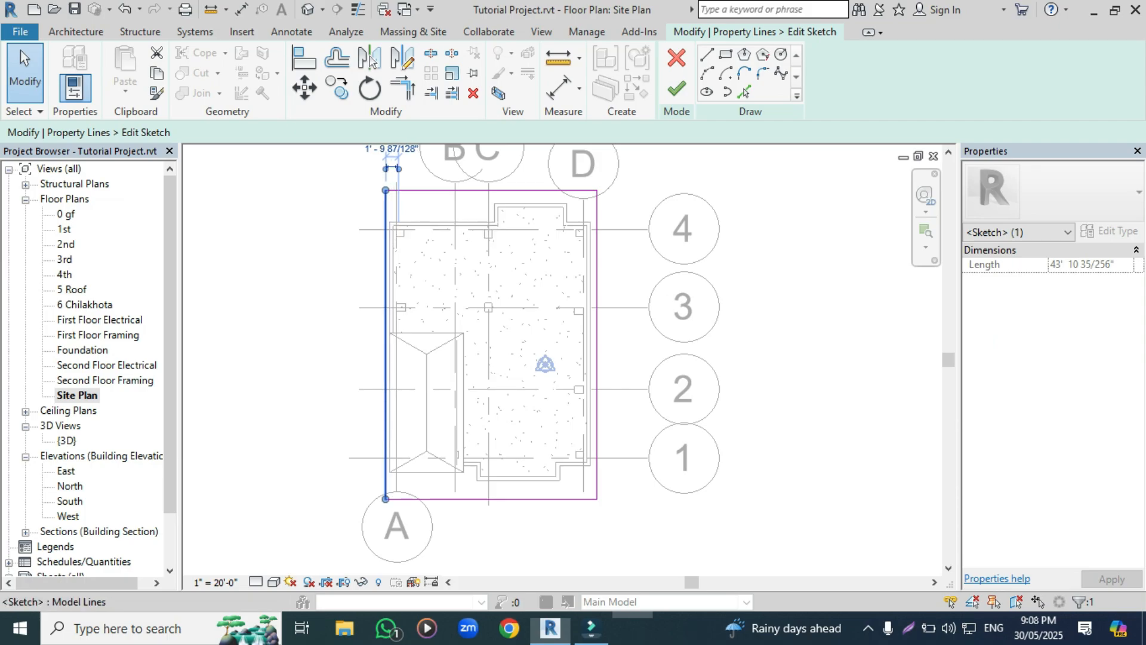
{"action": "key", "text": "Left"}
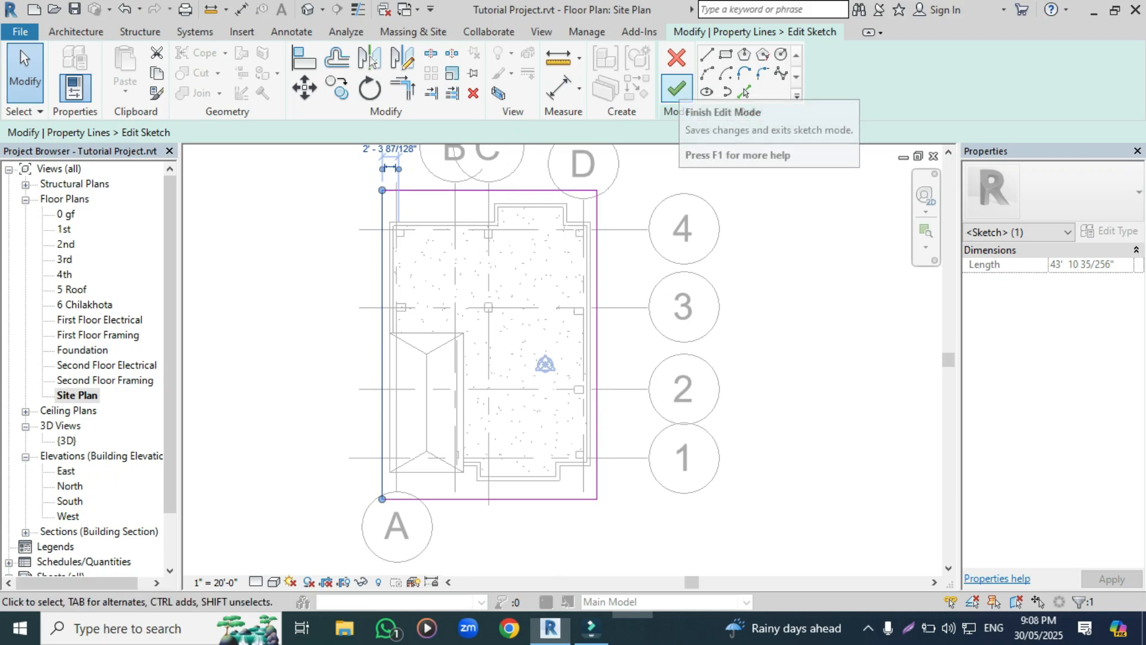
{"action": "left_click", "coordinate": [677, 90]}
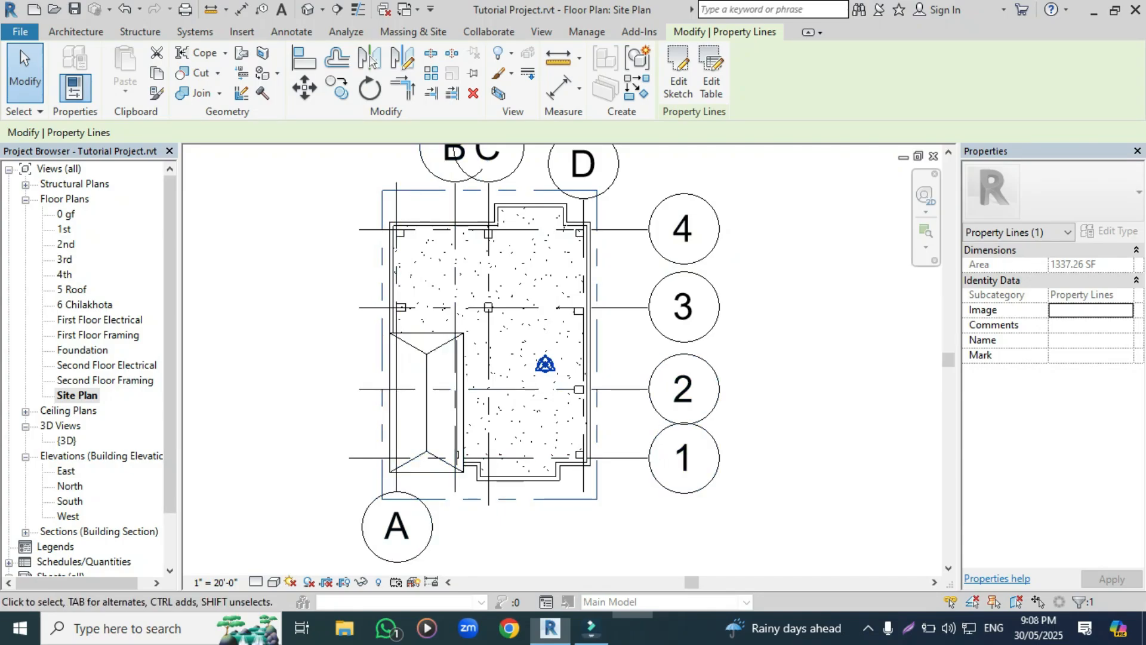
Step: Add aligned dimensions for the property line's overall width below the building and its overall length beside grid D
{"action": "left_click", "coordinate": [241, 10]}
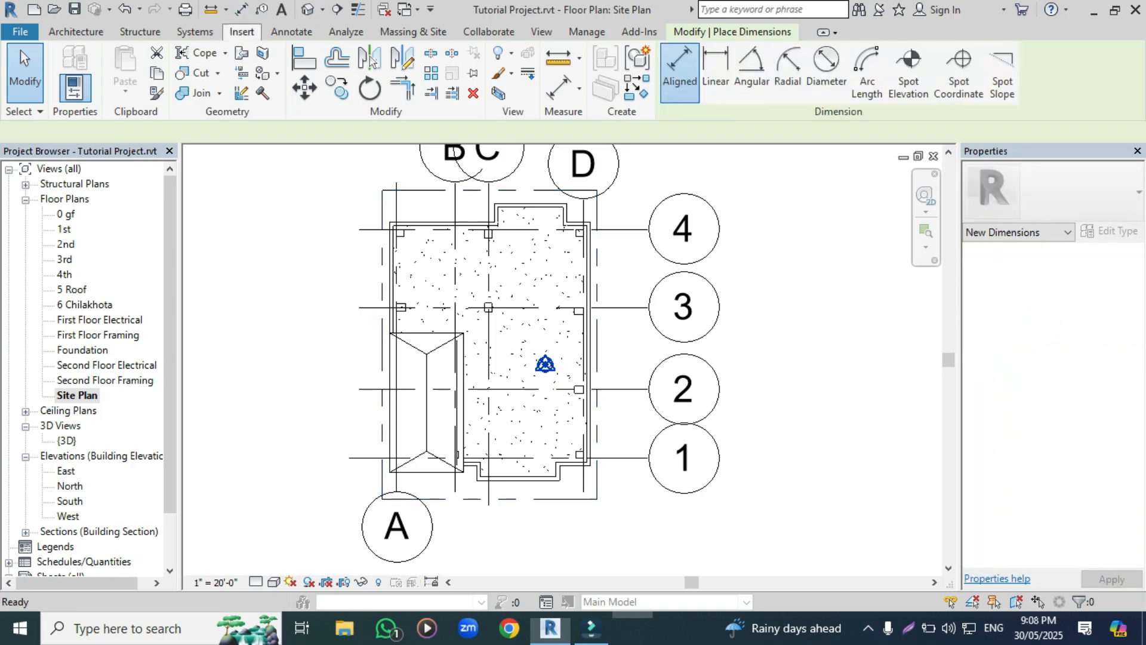
{"action": "left_click", "coordinate": [597, 482]}
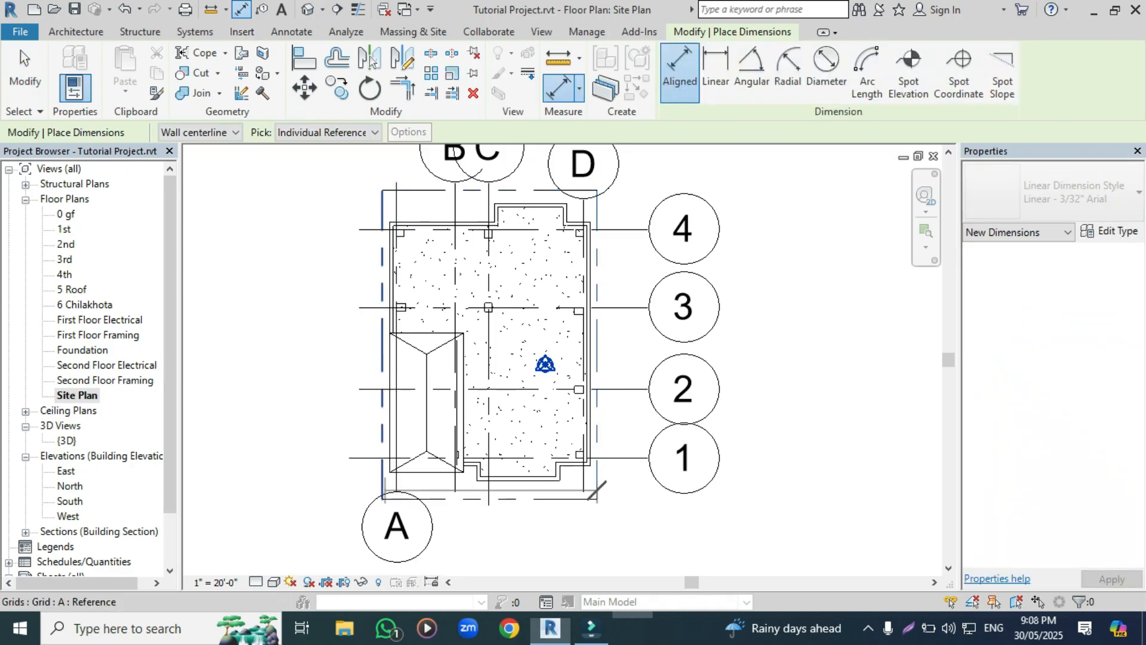
{"action": "left_click", "coordinate": [382, 489]}
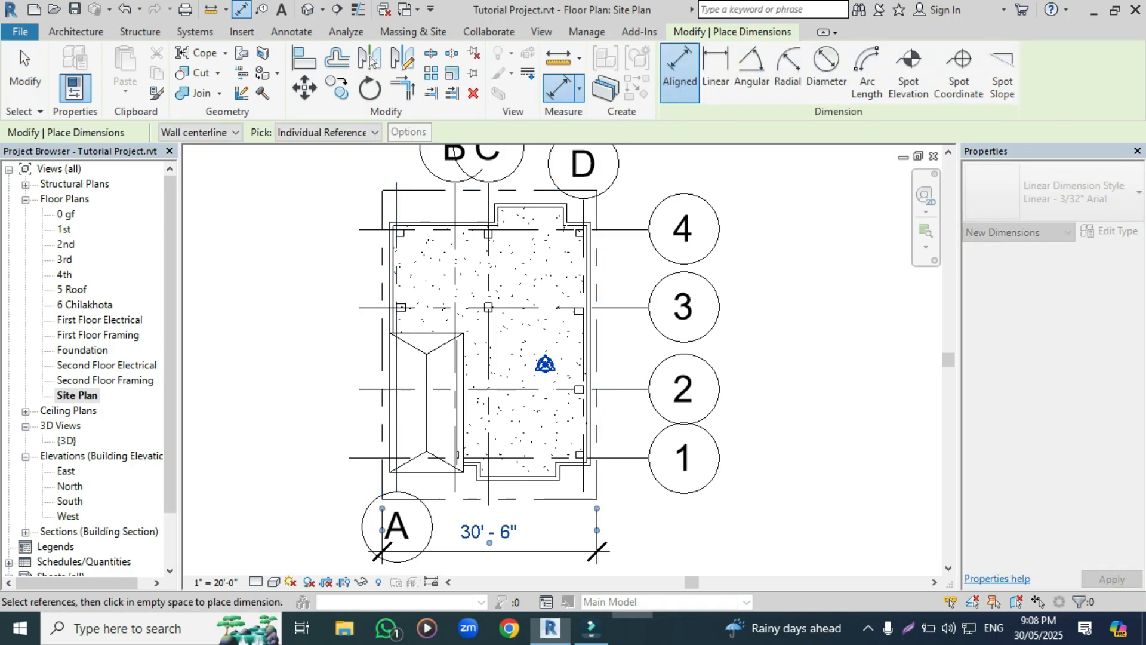
{"action": "left_click", "coordinate": [556, 552]}
{"action": "left_click", "coordinate": [564, 497]}
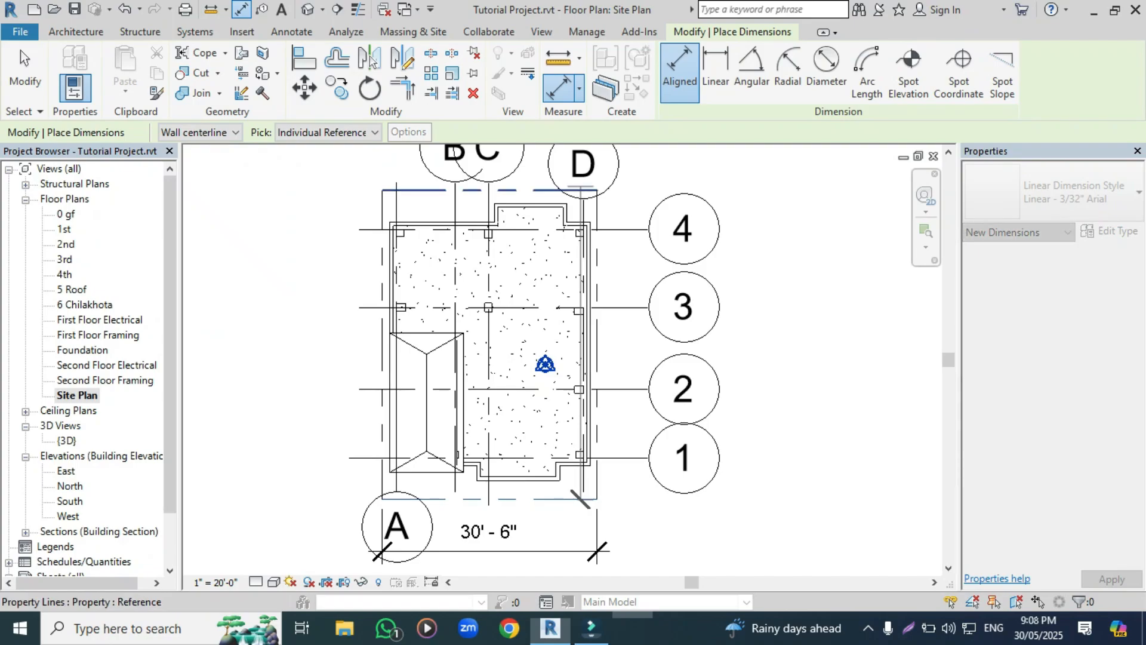
{"action": "left_click", "coordinate": [567, 190]}
{"action": "left_click", "coordinate": [641, 345]}
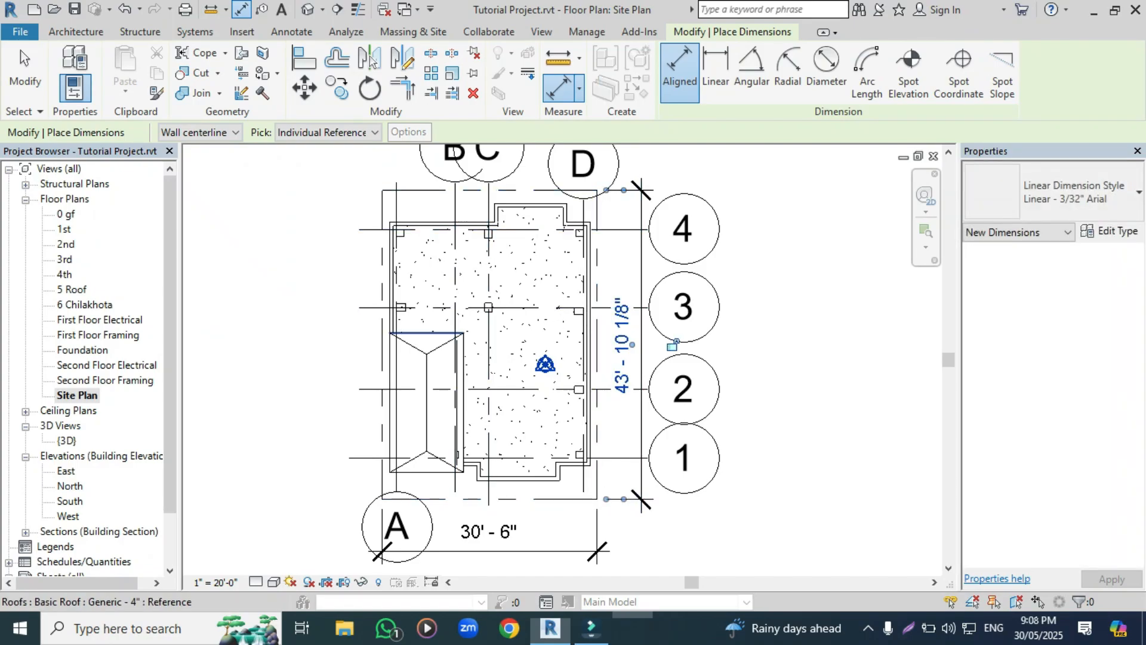
{"action": "left_click", "coordinate": [506, 499]}
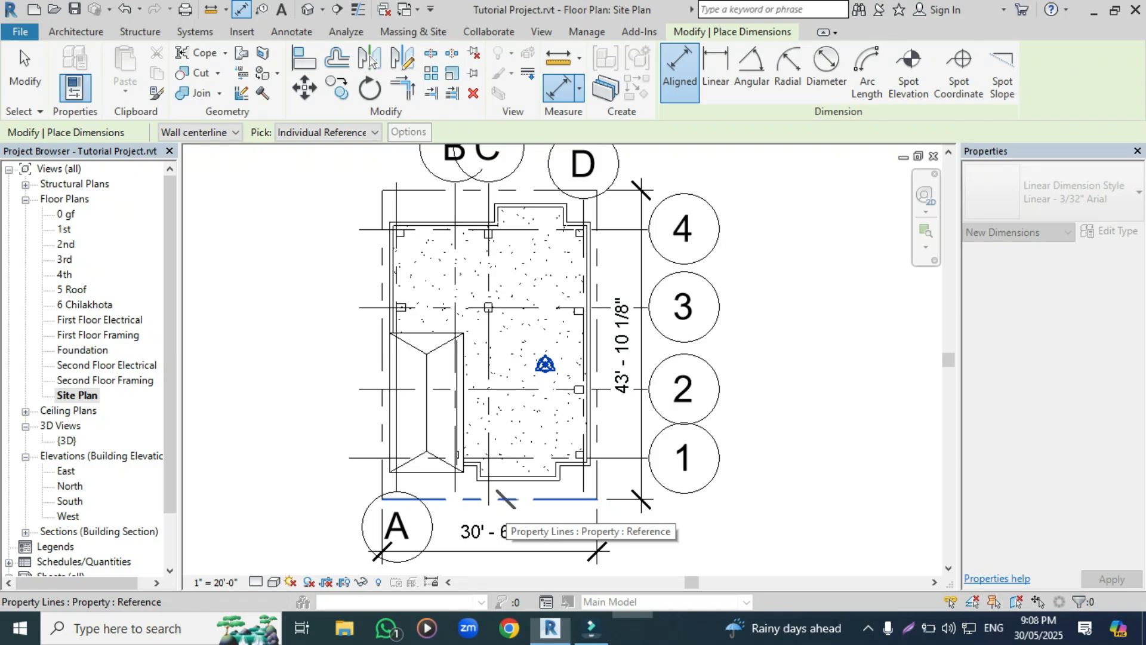
{"action": "key", "text": "Escape"}
{"action": "key", "text": "Escape"}
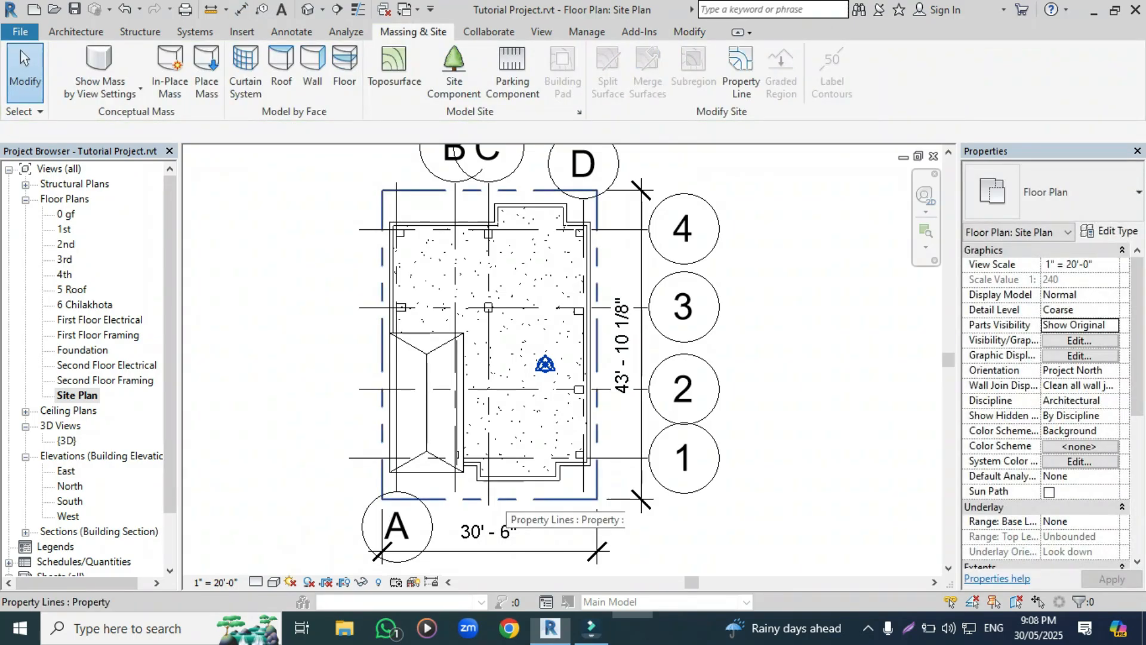
Step: Edit the property line sketch to move the edge near grid 1 outward by 1'
{"action": "left_click", "coordinate": [506, 499]}
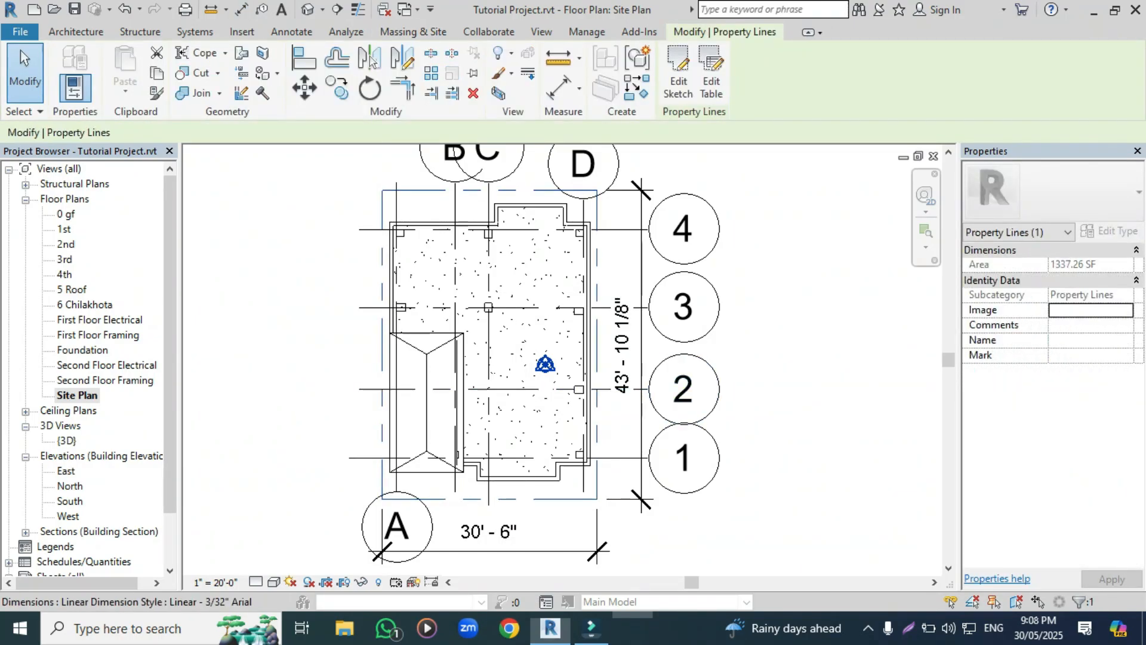
{"action": "left_click", "coordinate": [678, 74]}
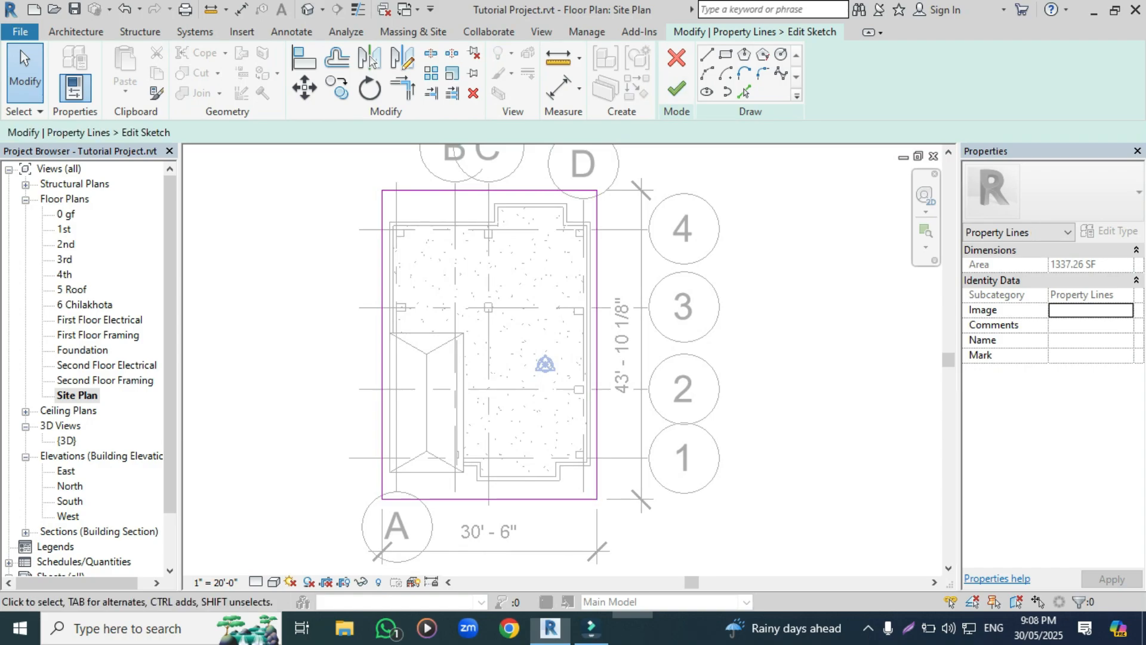
{"action": "left_click", "coordinate": [527, 499]}
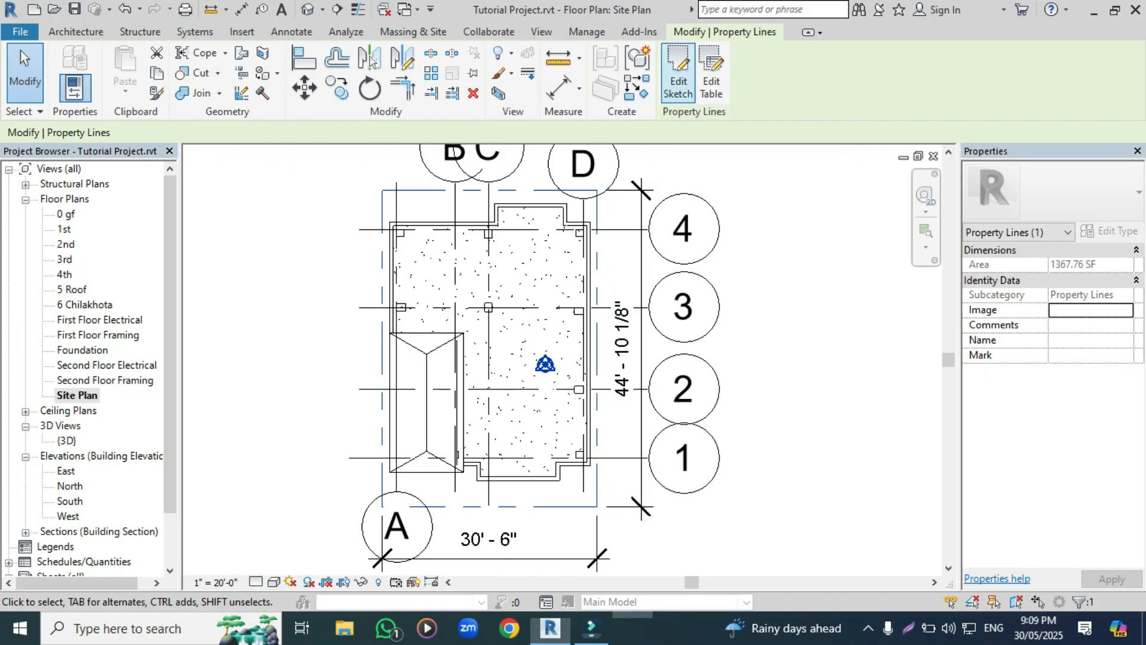
Step: Reopen the property line sketch, extend the edge near grid 1 another 1' outward, and finish the sketch
{"action": "left_click", "coordinate": [678, 75]}
{"action": "left_click", "coordinate": [555, 507]}
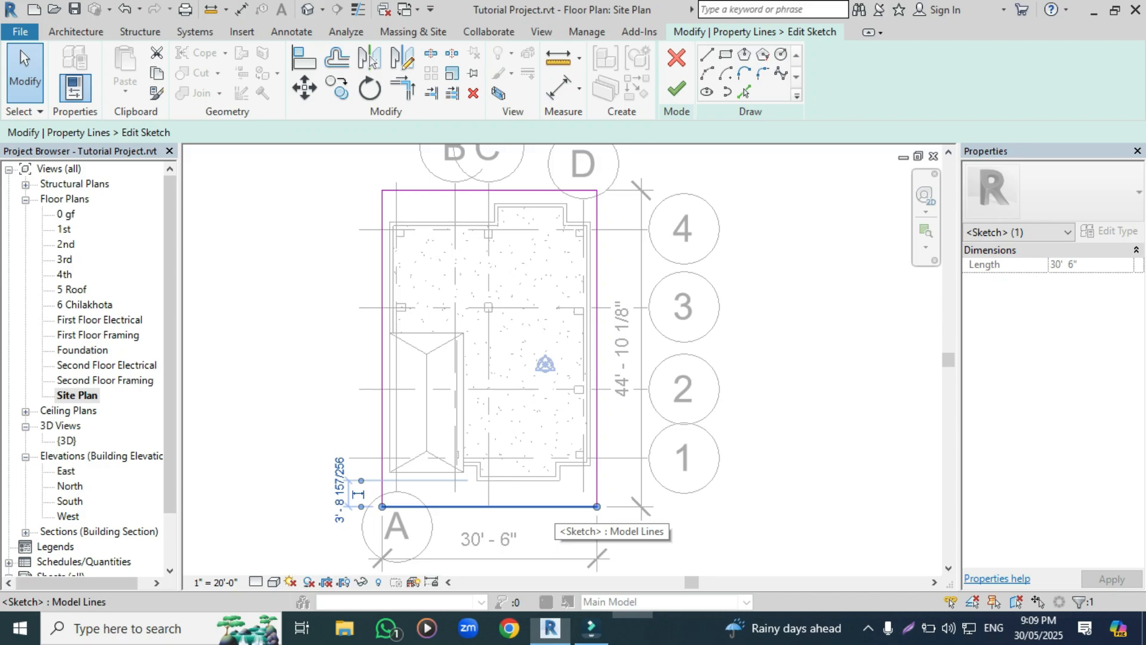
{"action": "left_click", "coordinate": [676, 89]}
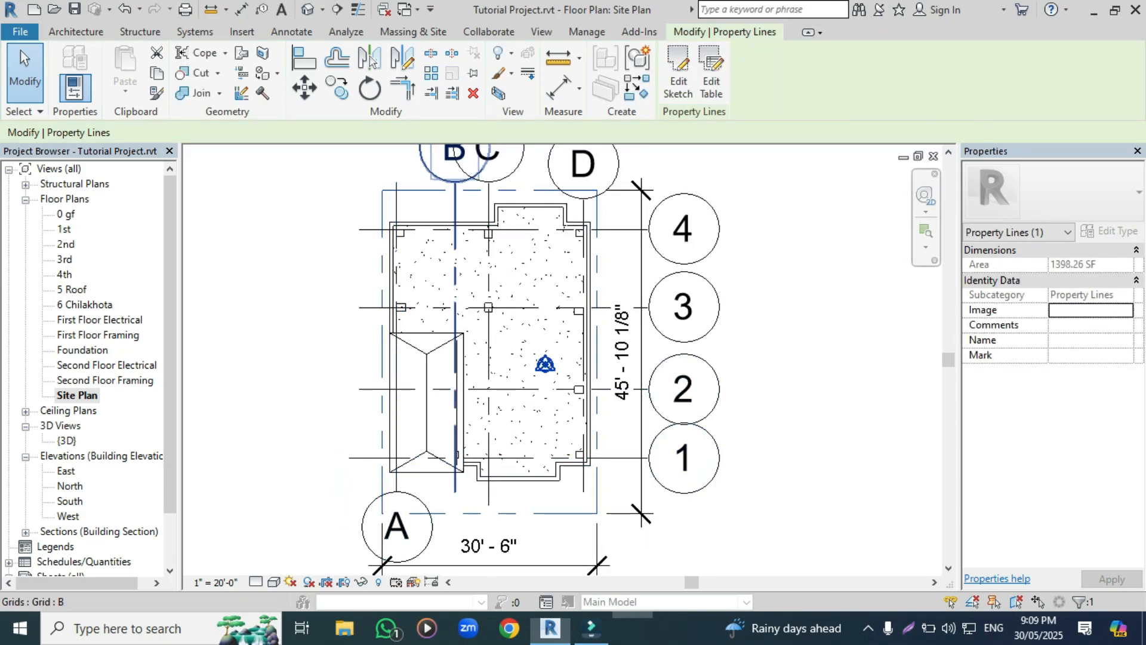
Step: Create a four-point toposurface at 0' 0" elevation enclosing the building and property line, and inspect it in the 3D view
{"action": "left_click", "coordinate": [418, 32]}
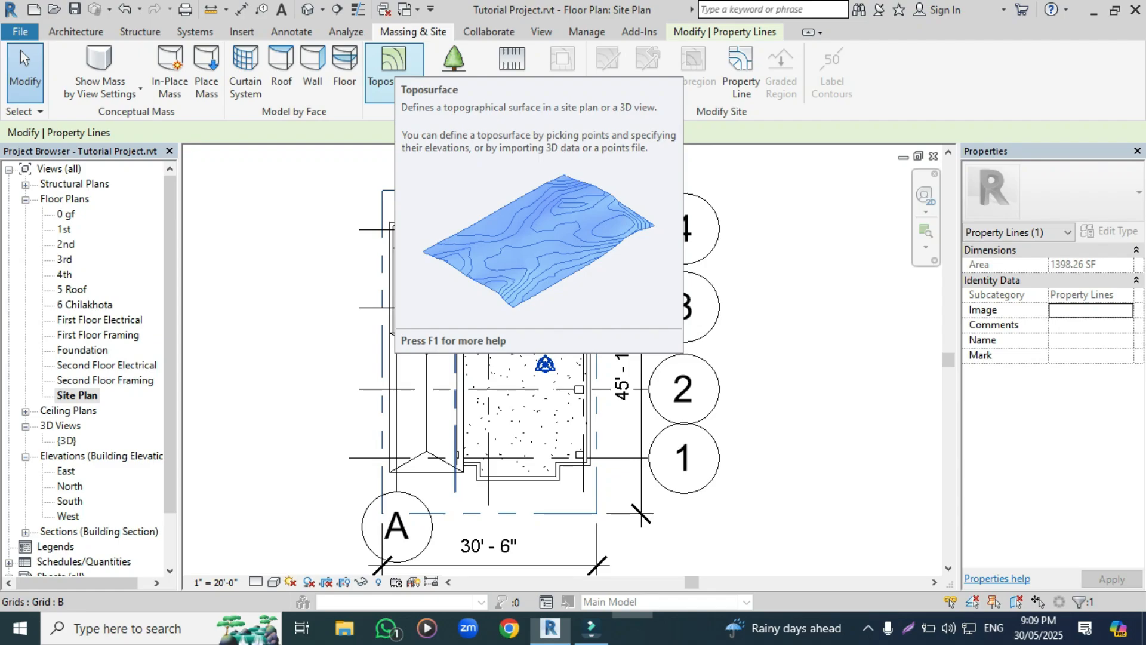
{"action": "left_click", "coordinate": [394, 63]}
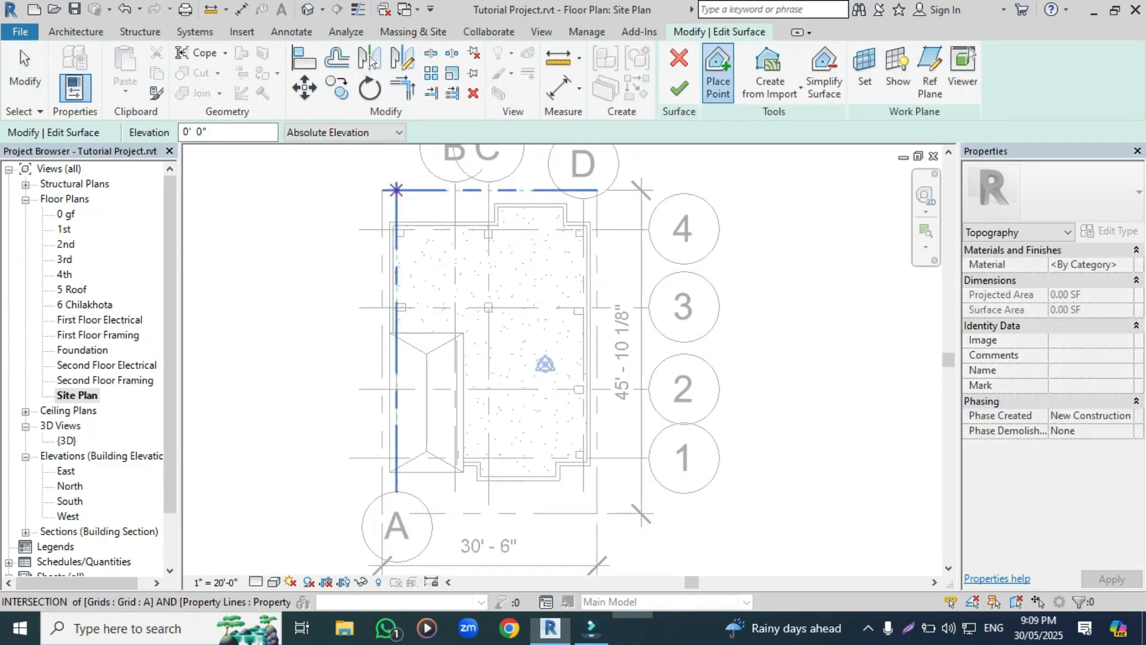
{"action": "scroll", "coordinate": [396, 268], "scroll_direction": "down", "scroll_amount": 2}
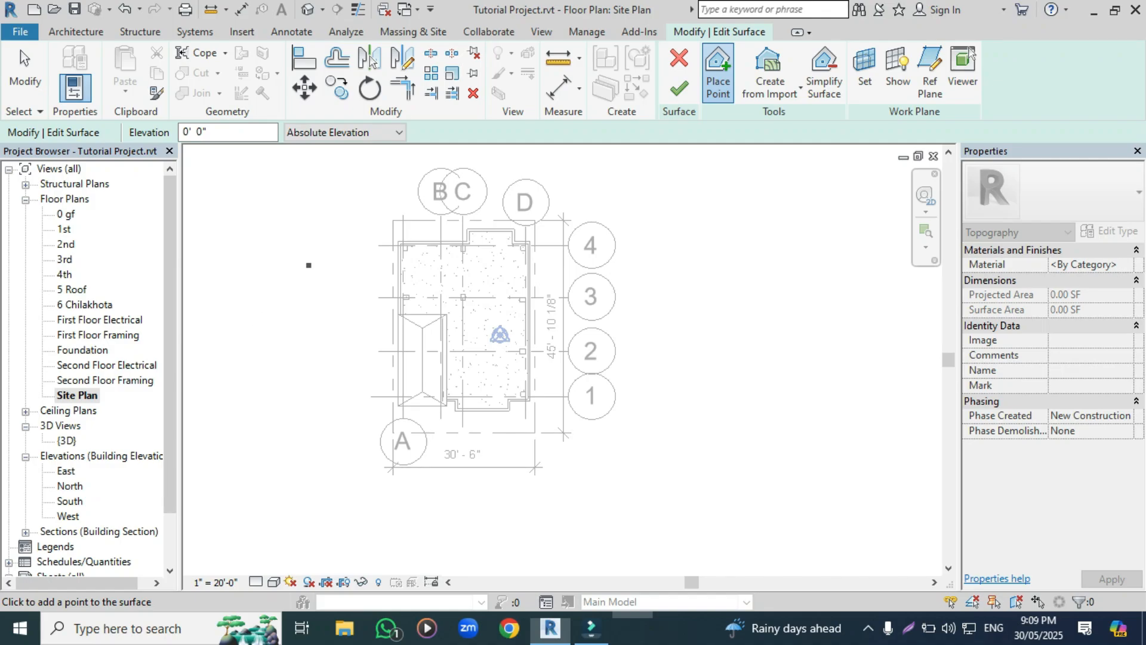
{"action": "left_click", "coordinate": [369, 188]}
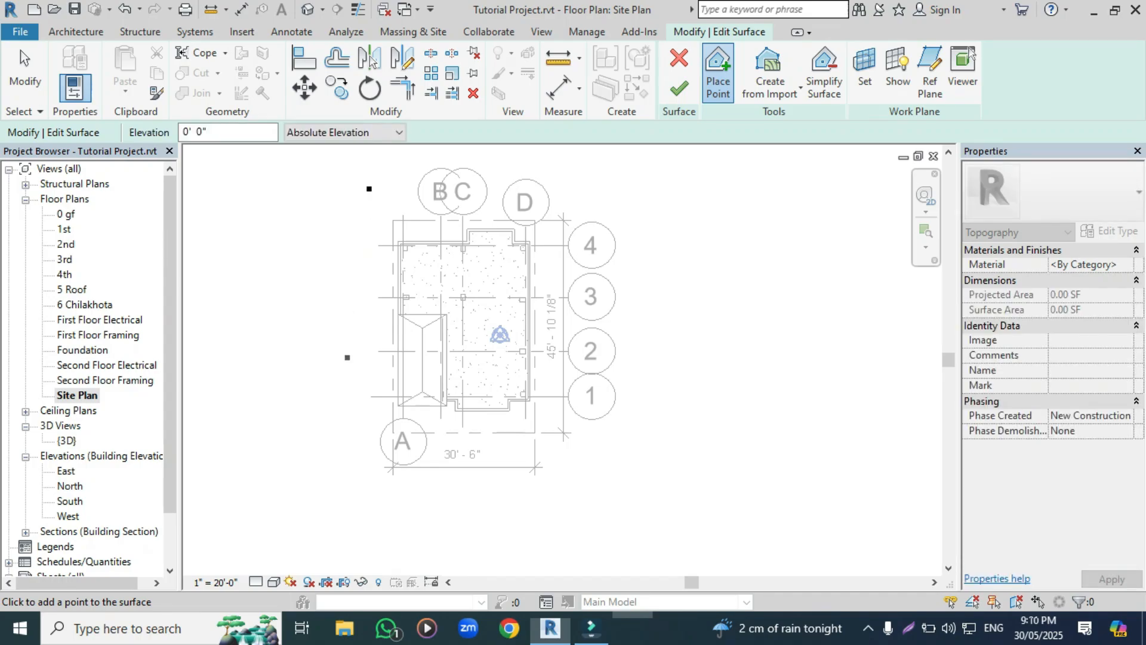
{"action": "left_click", "coordinate": [366, 490]}
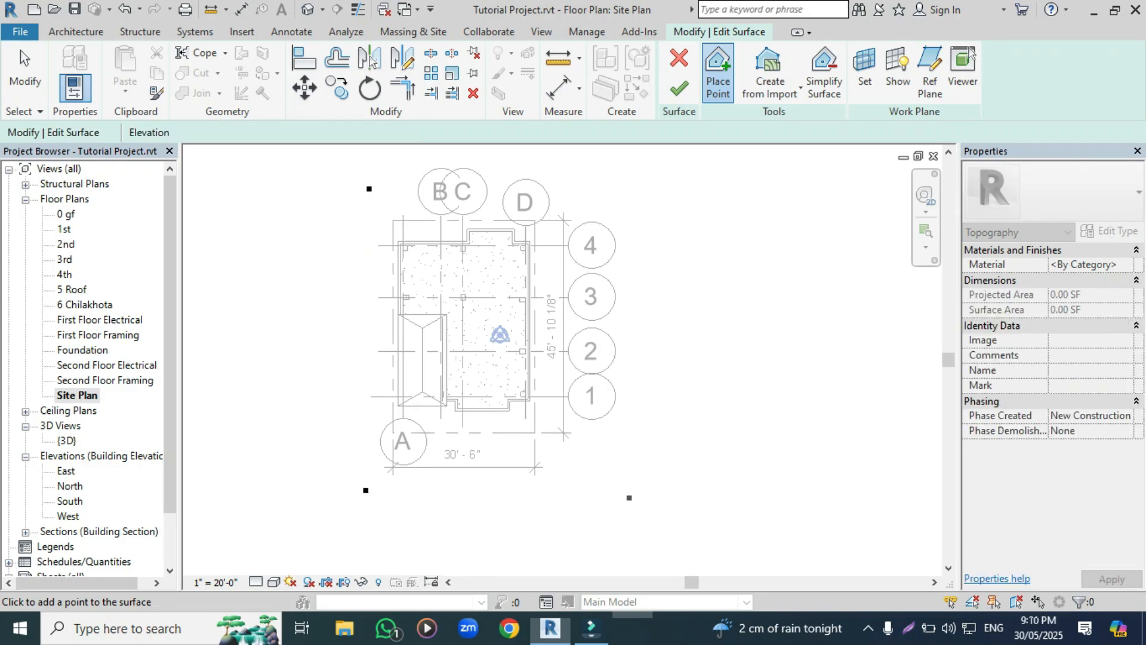
{"action": "left_click", "coordinate": [629, 497]}
{"action": "left_click", "coordinate": [632, 198]}
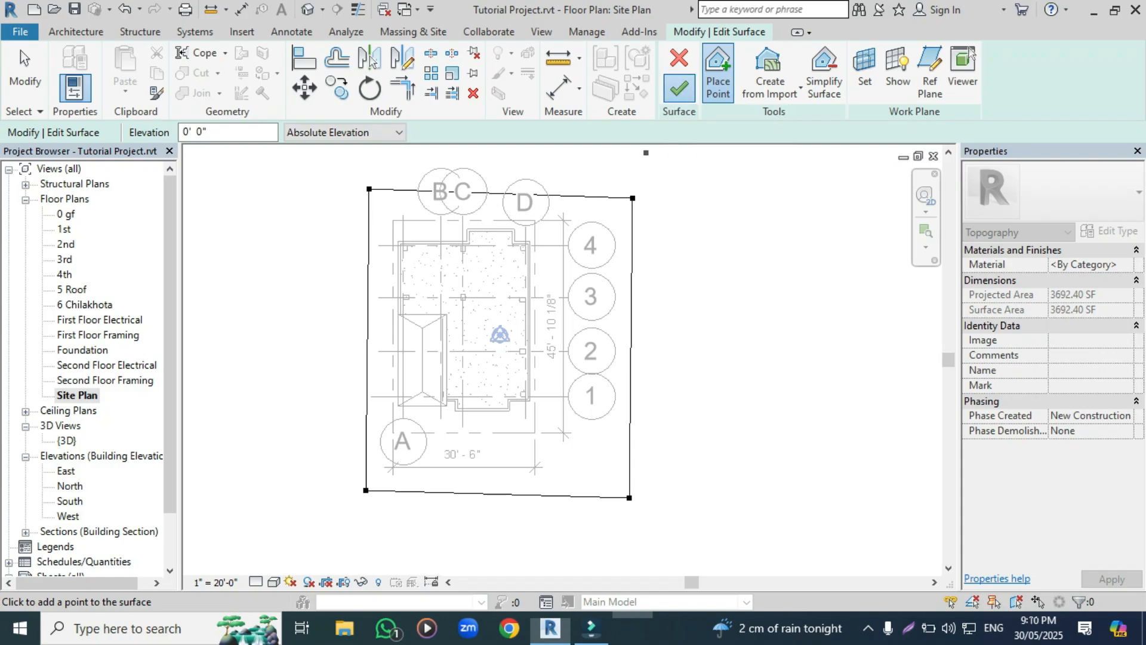
{"action": "left_click", "coordinate": [679, 89]}
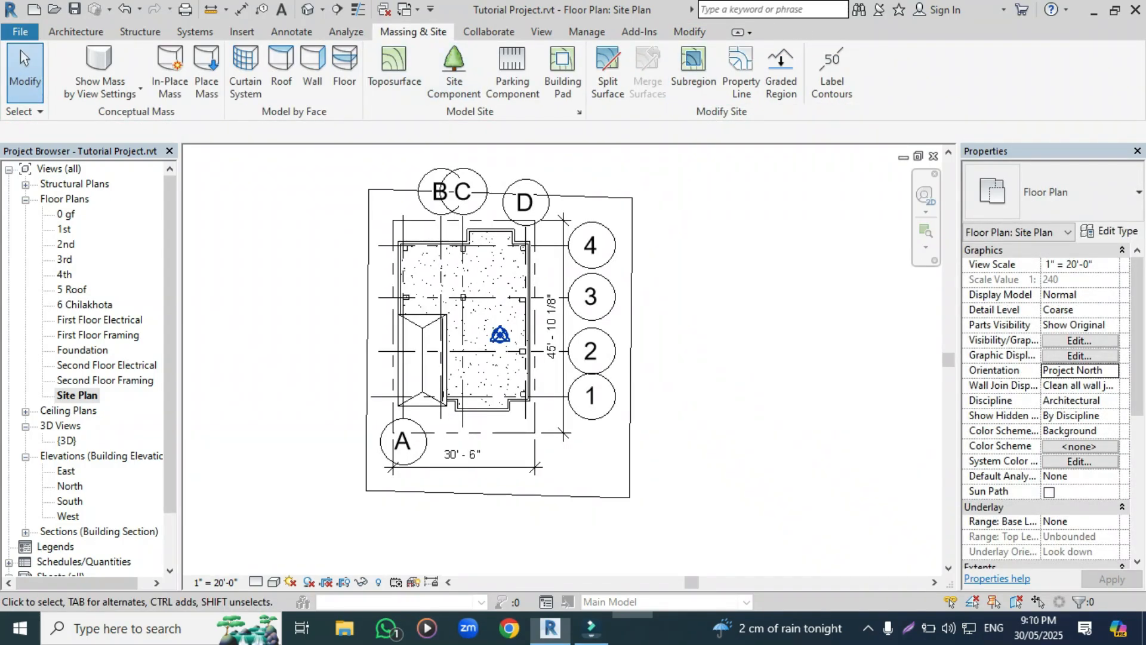
{"action": "left_click", "coordinate": [307, 9]}
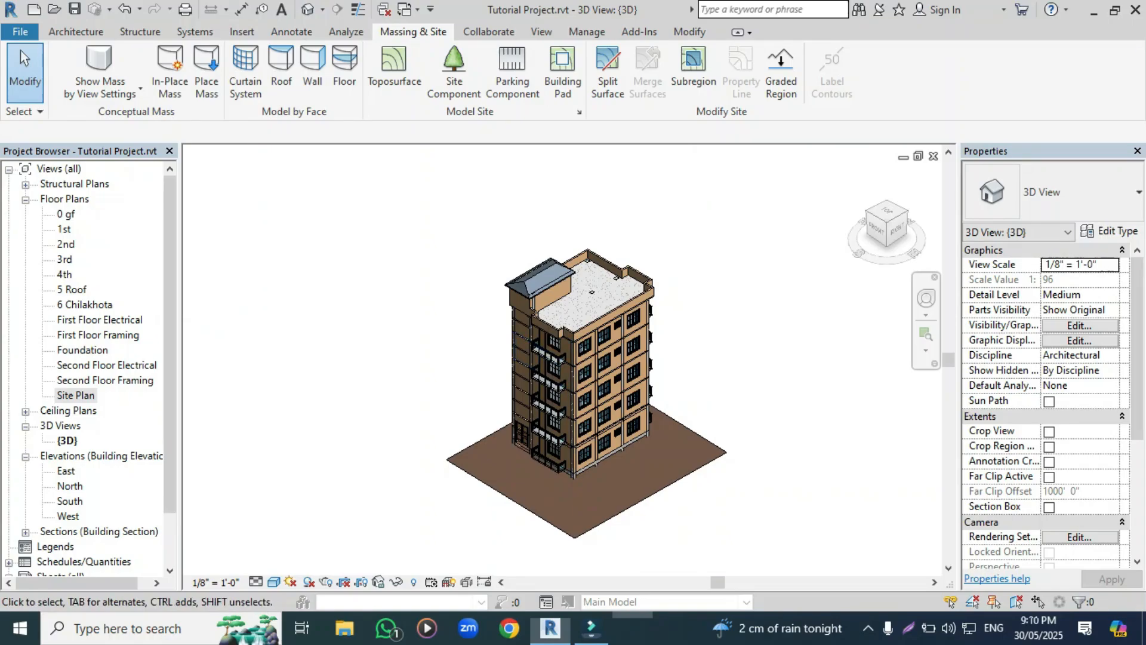
{"action": "scroll", "coordinate": [614, 500], "scroll_direction": "up", "scroll_amount": 5}
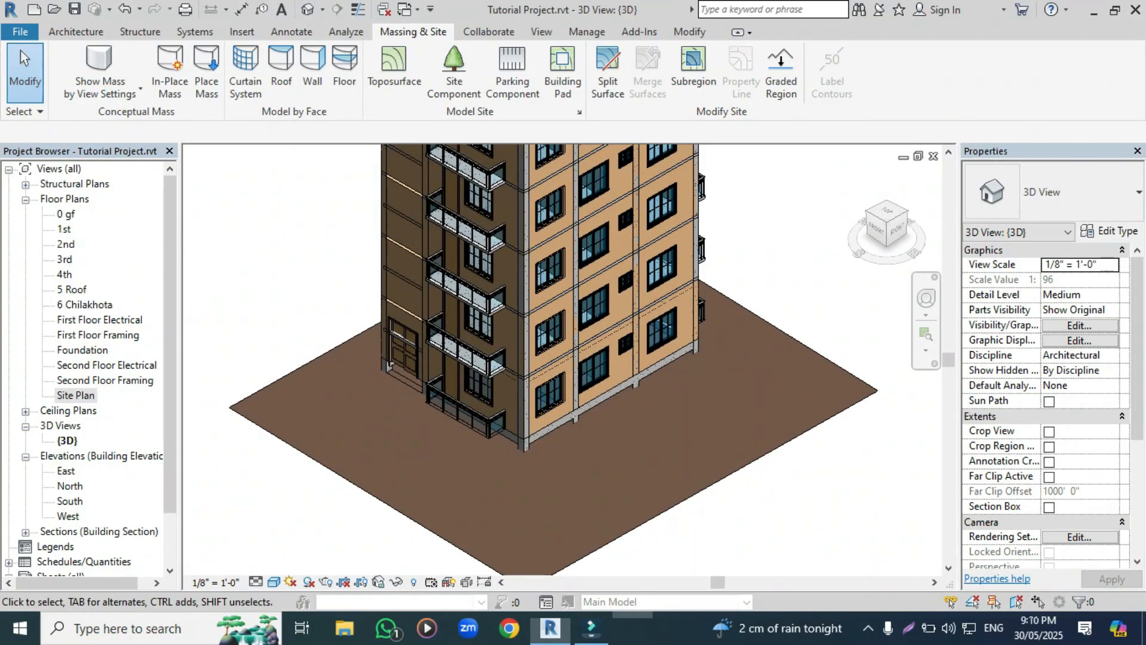
{"action": "middle_click_drag", "start_coordinate": [632, 420], "coordinate": [631, 419], "text": "shift"}
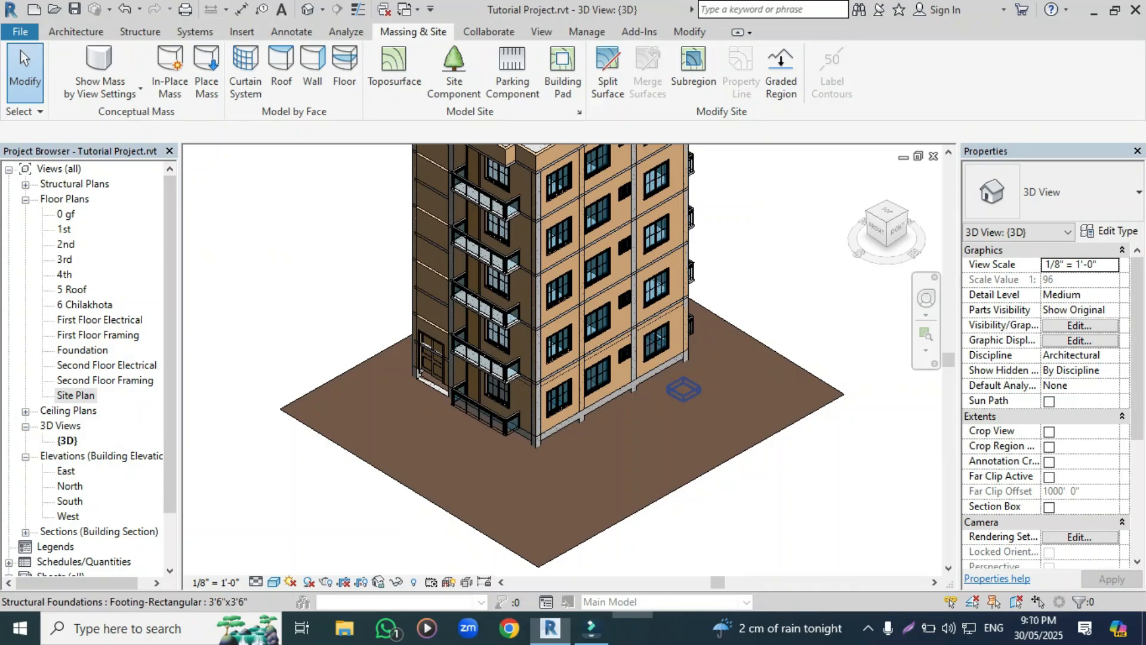
Step: Create a separate small toposurface near grid 4 in the Site Plan, with one point at 0' 0" and further points at 2' 0" elevation
{"action": "left_click", "coordinate": [394, 66]}
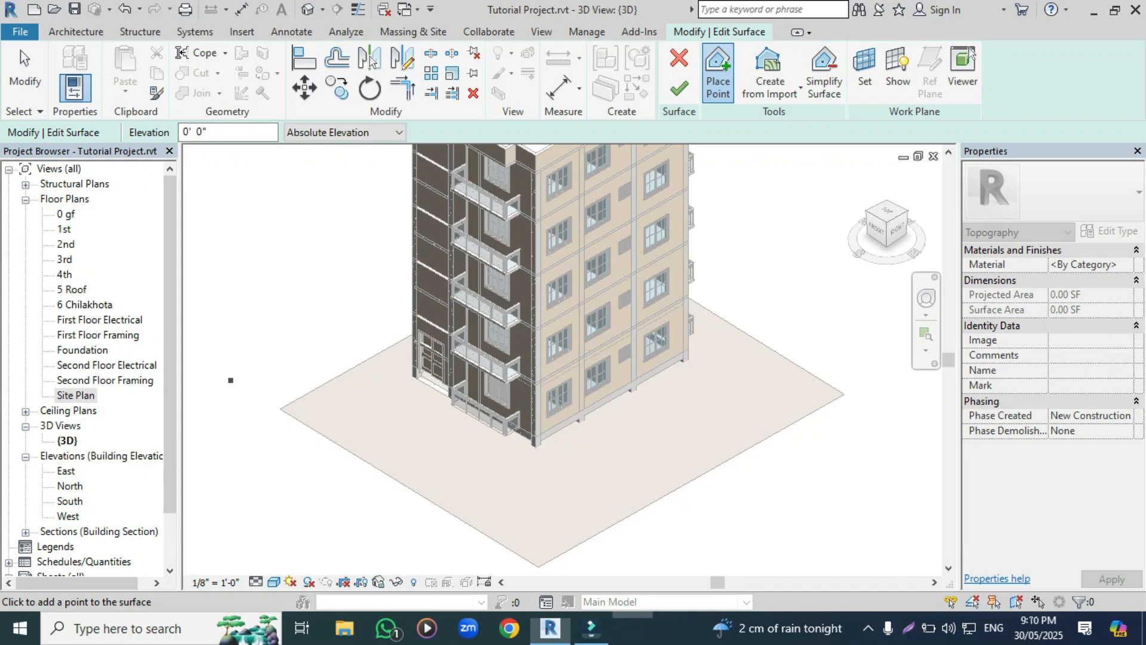
{"action": "double_click", "coordinate": [75, 394]}
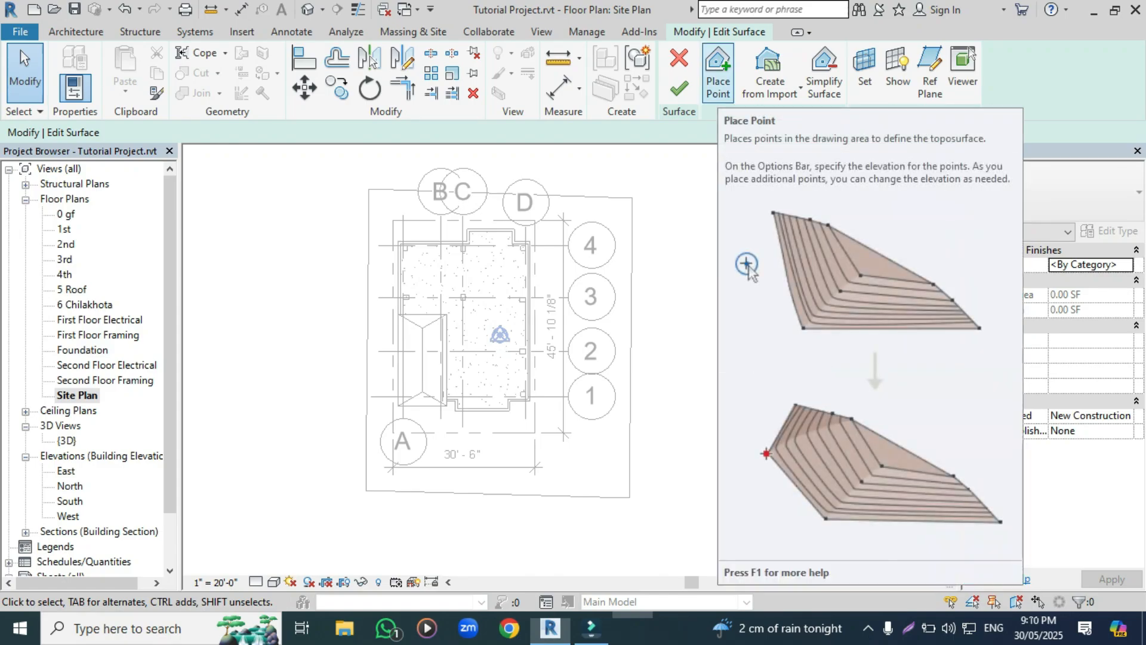
{"action": "left_click", "coordinate": [718, 72]}
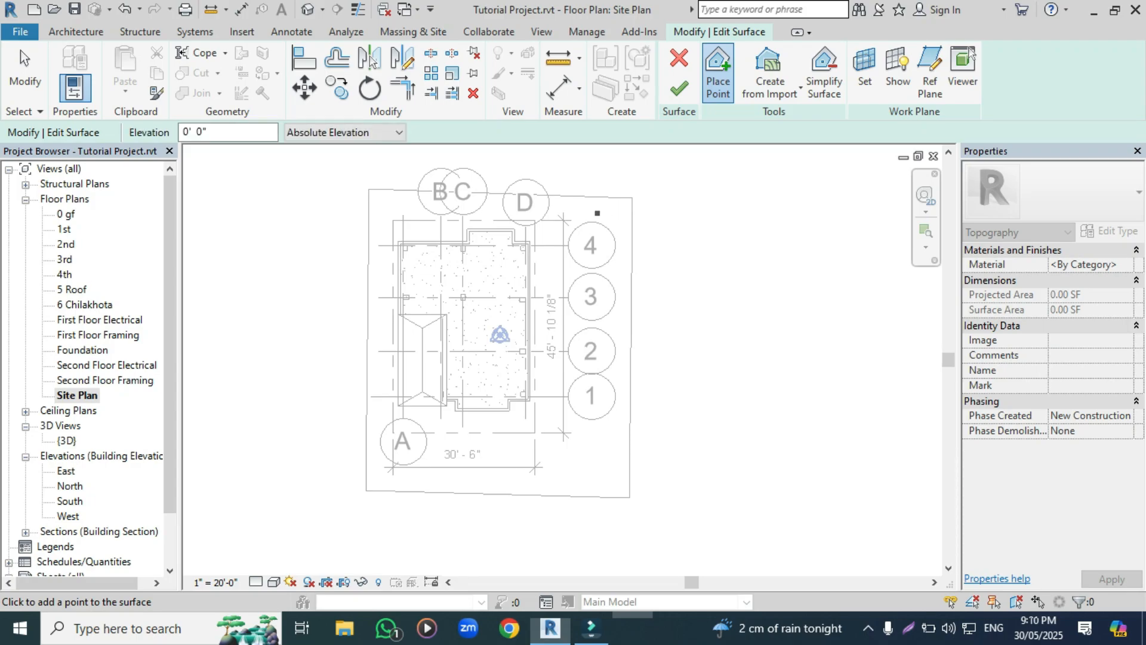
{"action": "left_click_drag", "start_coordinate": [210, 133], "coordinate": [181, 133]}
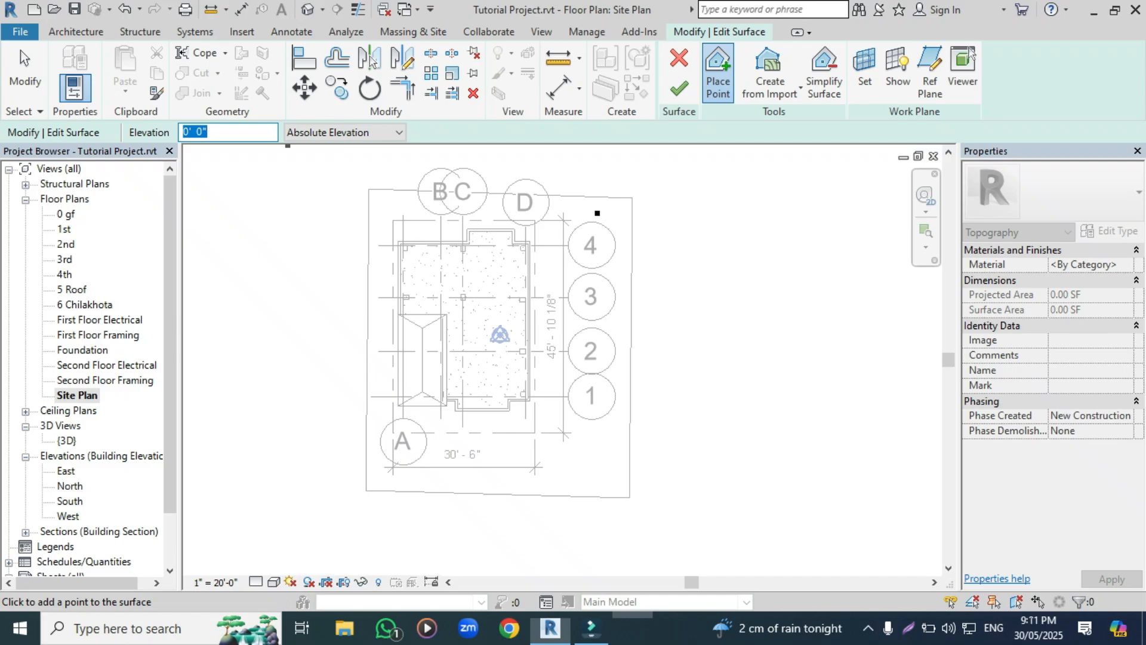
{"action": "type", "text": "2"}
{"action": "left_click", "coordinate": [625, 250]}
{"action": "left_click", "coordinate": [679, 89]}
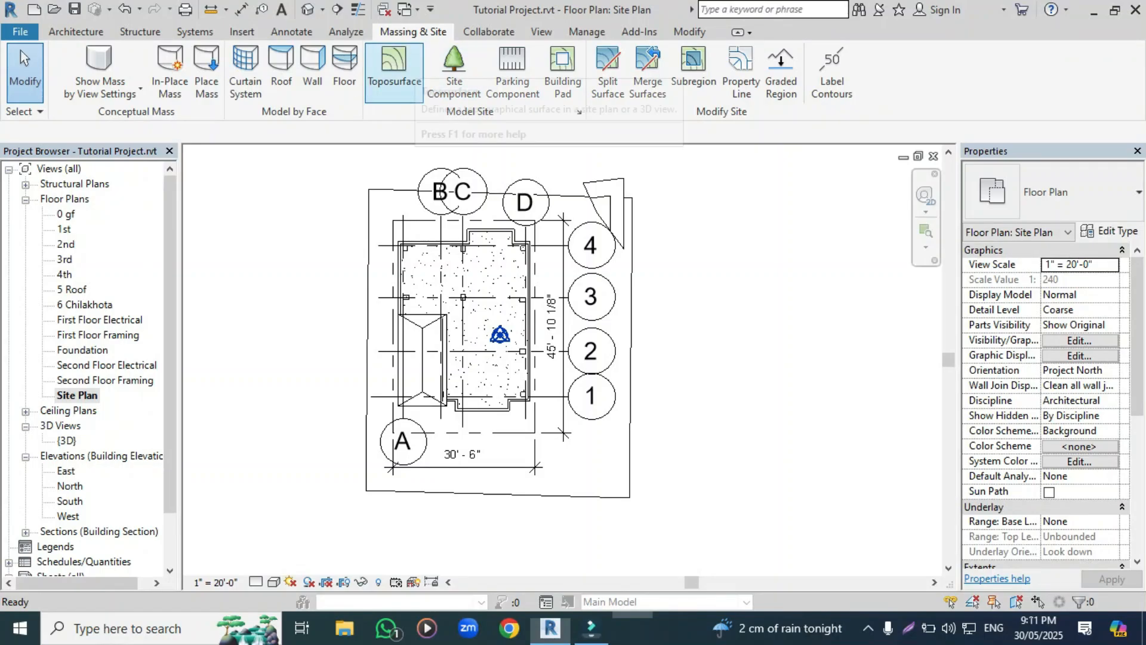
Step: Delete the small triangular toposurface at the corner of the site in the 3D view
{"action": "left_click", "coordinate": [307, 10]}
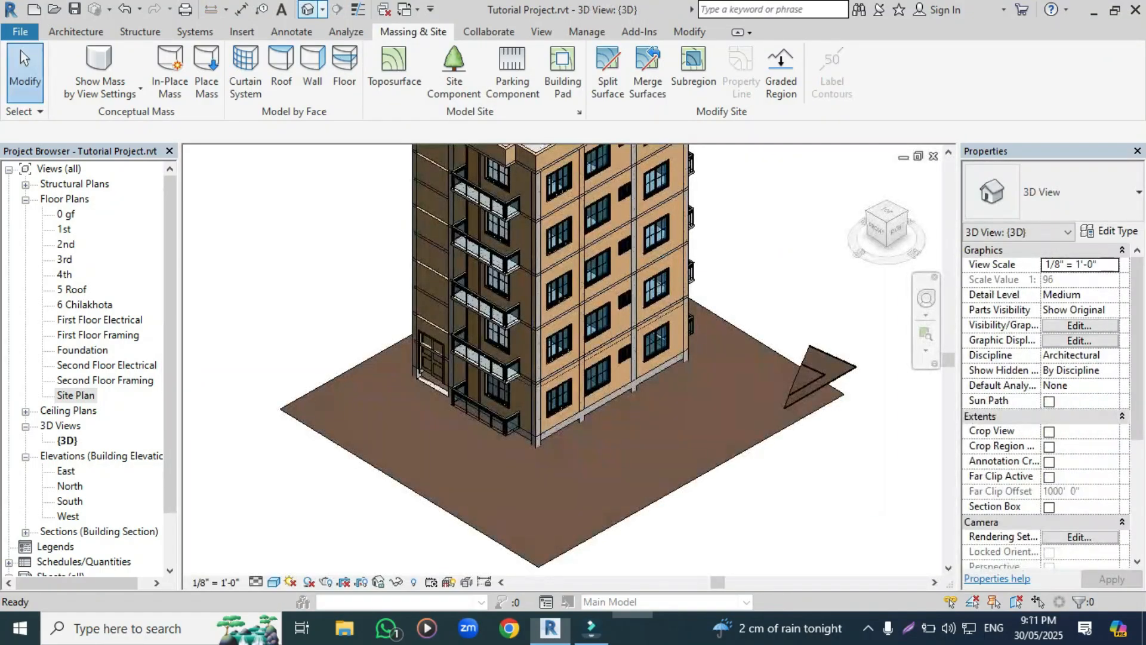
{"action": "scroll", "coordinate": [818, 394], "scroll_direction": "up", "scroll_amount": 2}
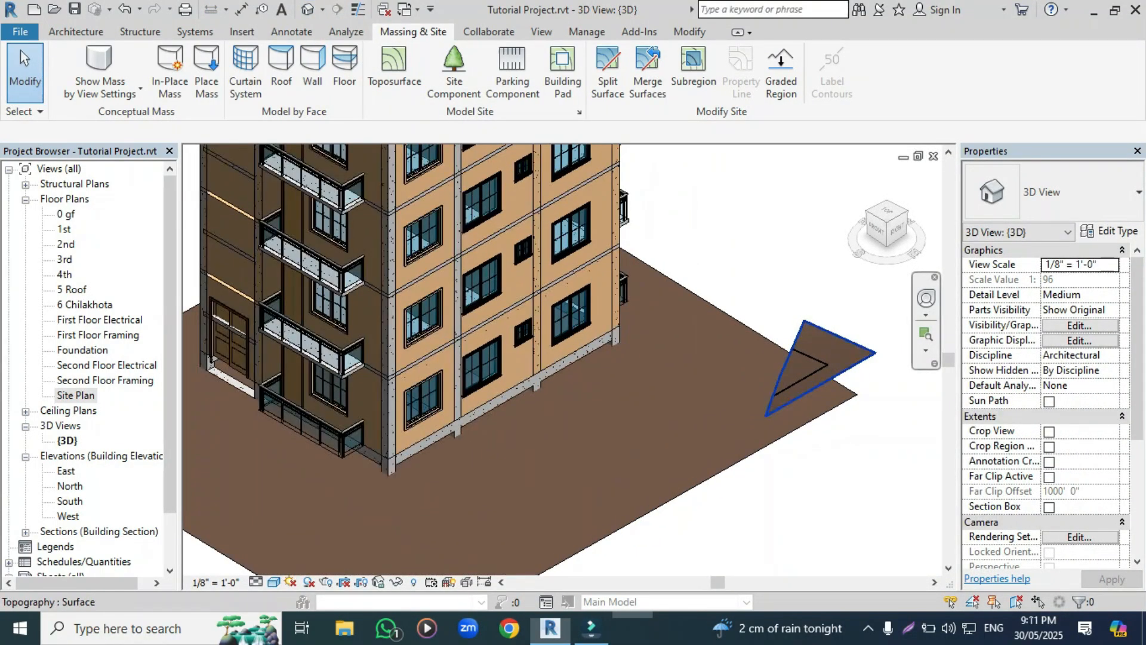
{"action": "left_click", "coordinate": [819, 387]}
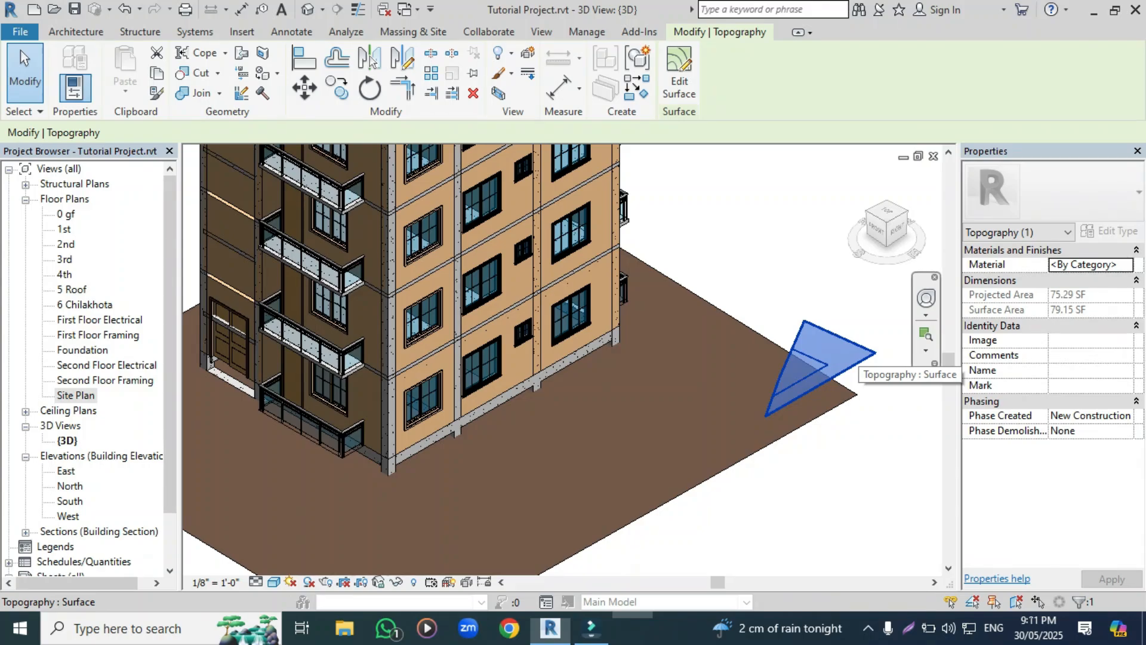
{"action": "key", "text": "Delete"}
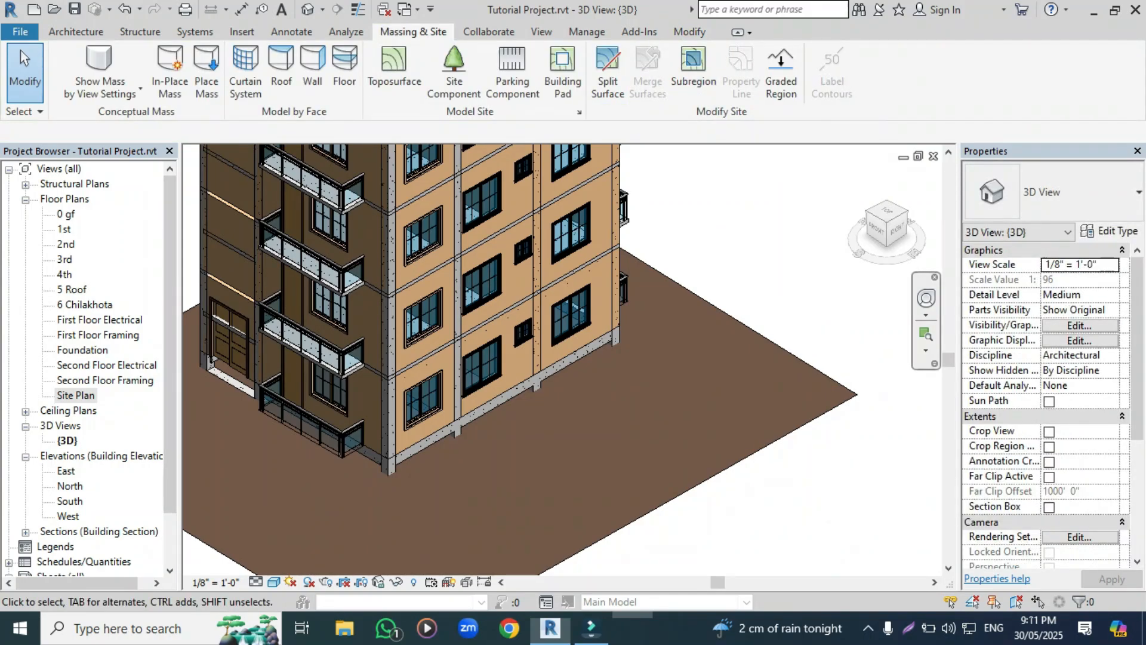
Step: Select the large toposurface and check its height against the 0 gf and Foundation levels in the North elevation
{"action": "left_click", "coordinate": [767, 446]}
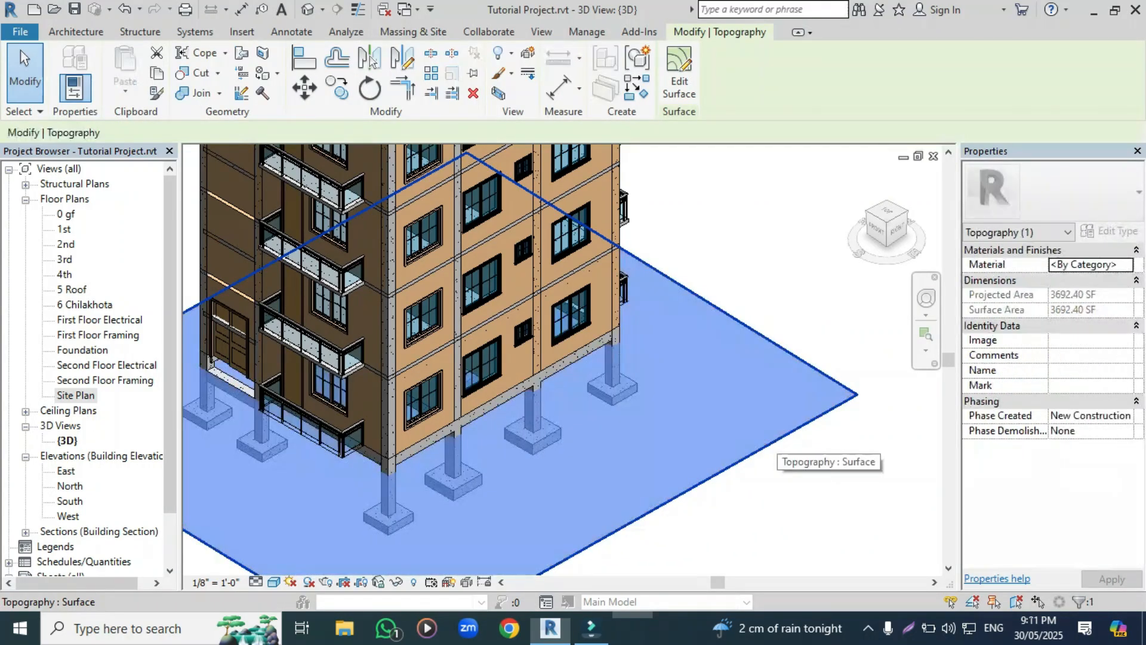
{"action": "double_click", "coordinate": [75, 395]}
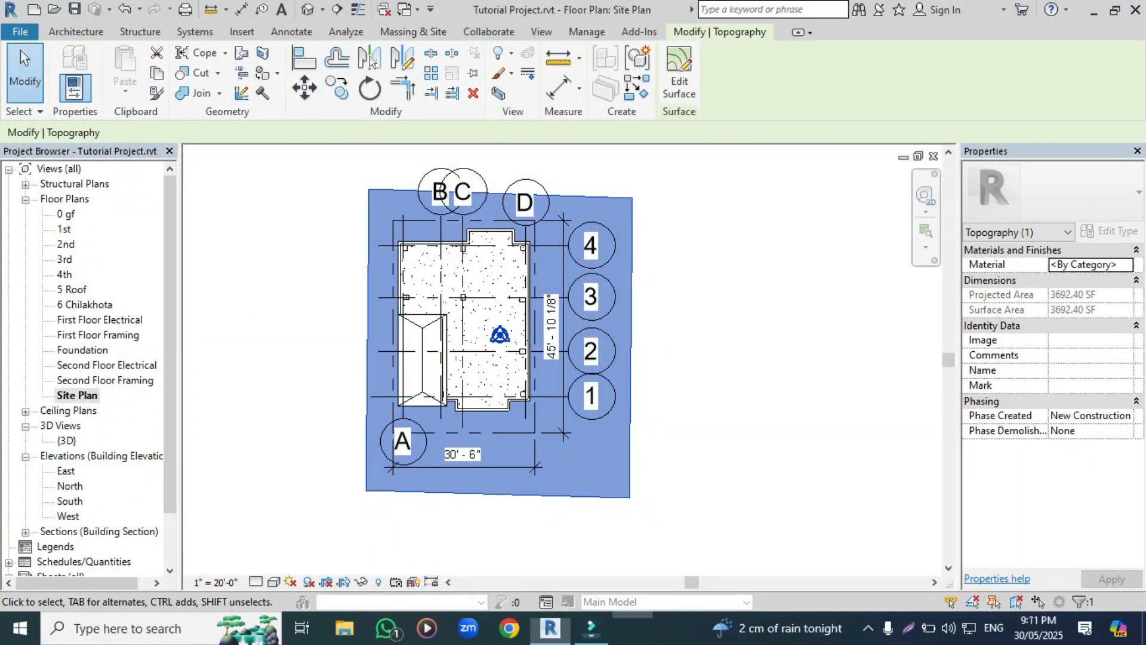
{"action": "double_click", "coordinate": [71, 485]}
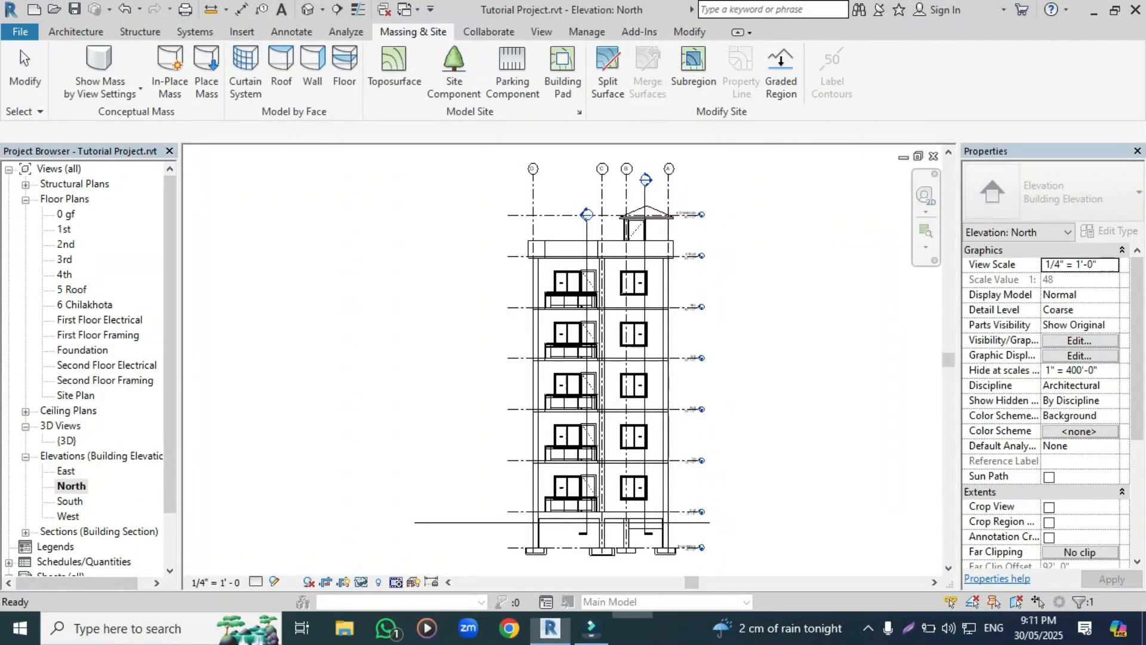
{"action": "scroll", "coordinate": [702, 553], "scroll_direction": "up", "scroll_amount": 4}
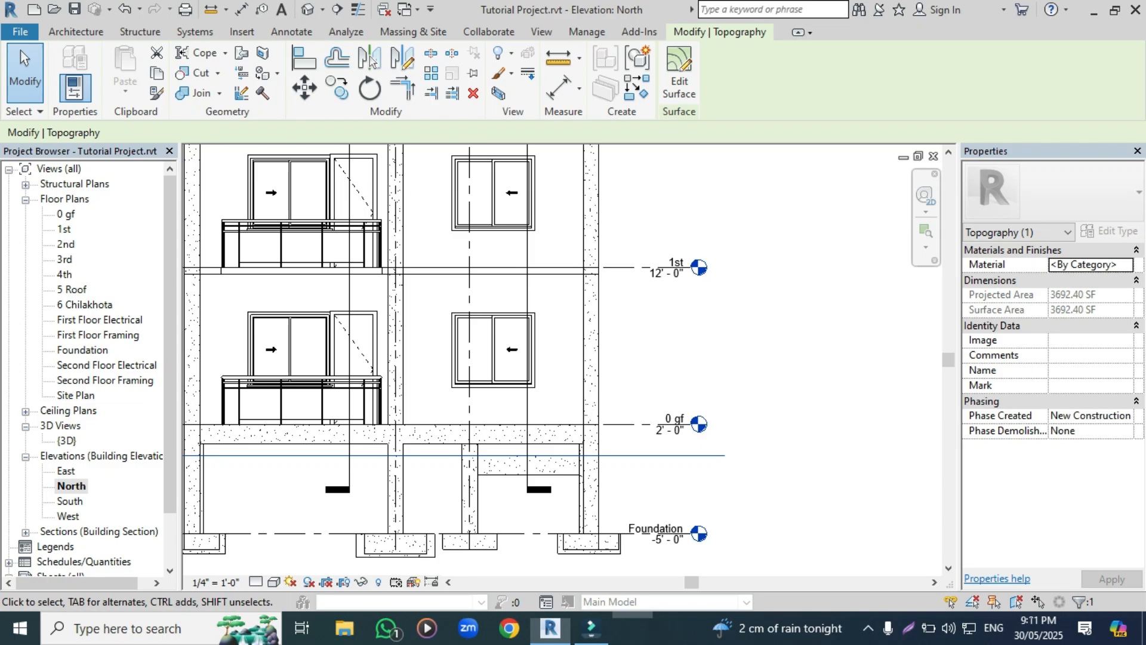
Step: Edit the large toposurface in the Site Plan by adding points at 2' 0" elevation around the building, and inspect the slope in 3D
{"action": "double_click", "coordinate": [76, 395]}
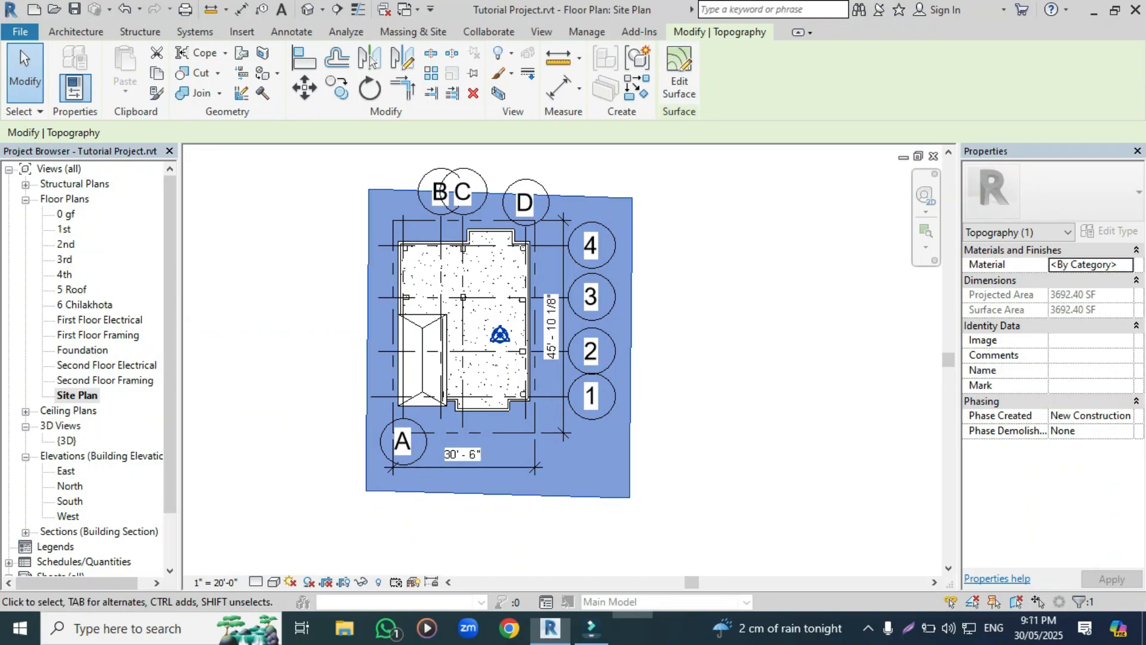
{"action": "left_click", "coordinate": [679, 71]}
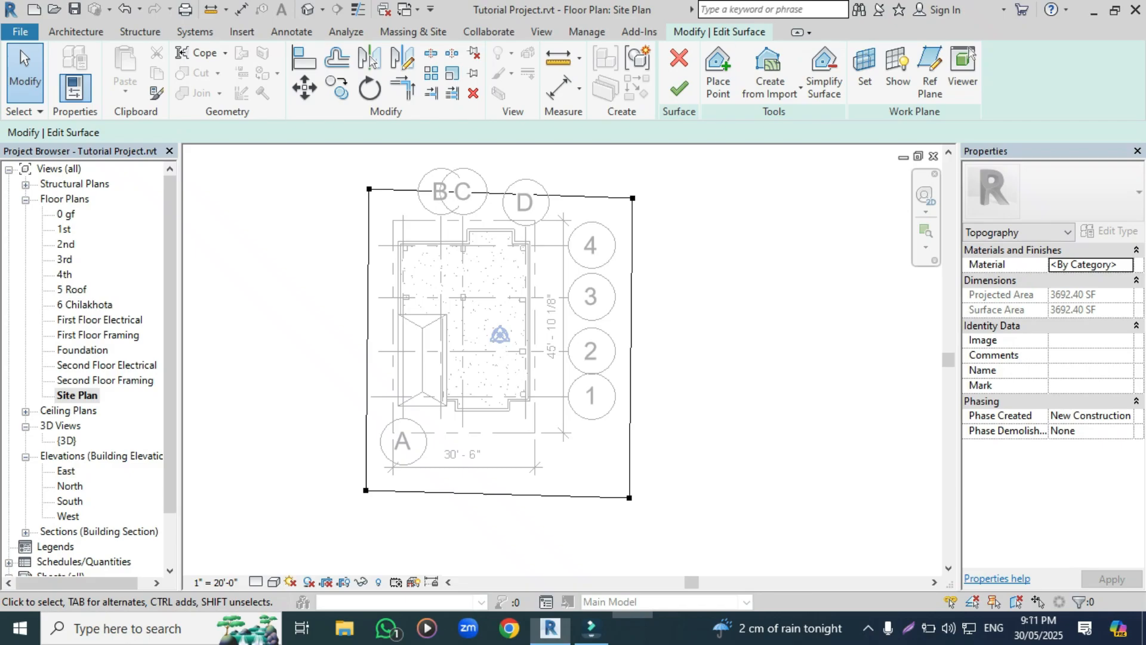
{"action": "left_click", "coordinate": [718, 73]}
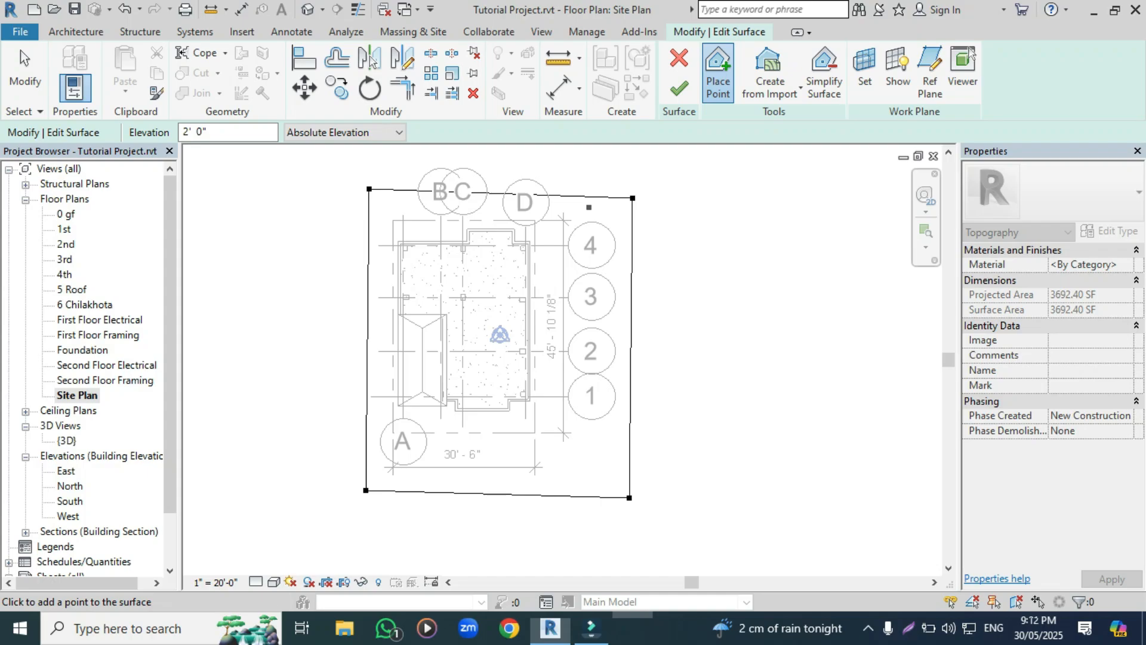
{"action": "left_click", "coordinate": [589, 208]}
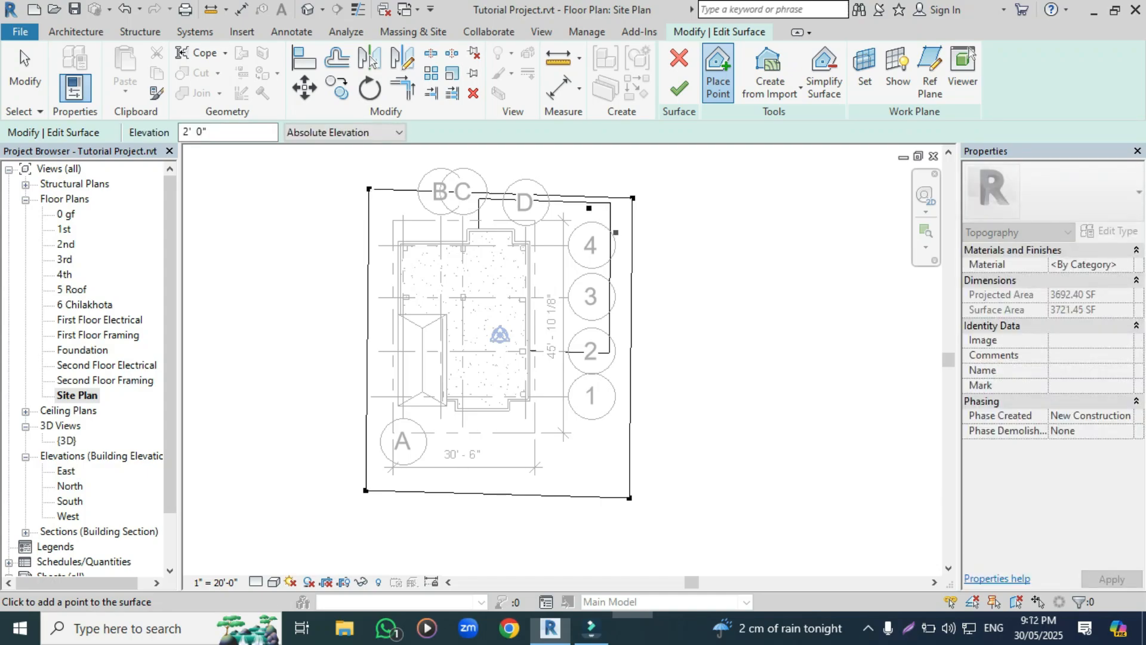
{"action": "left_click", "coordinate": [614, 427]}
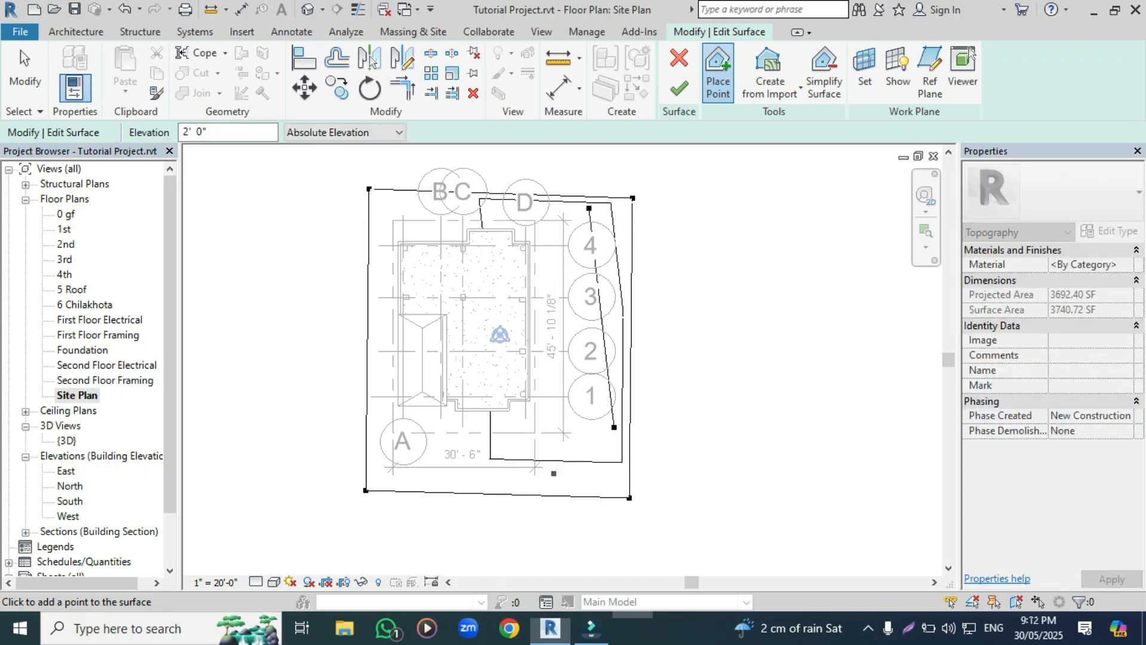
{"action": "left_click", "coordinate": [553, 475]}
{"action": "left_click", "coordinate": [445, 488]}
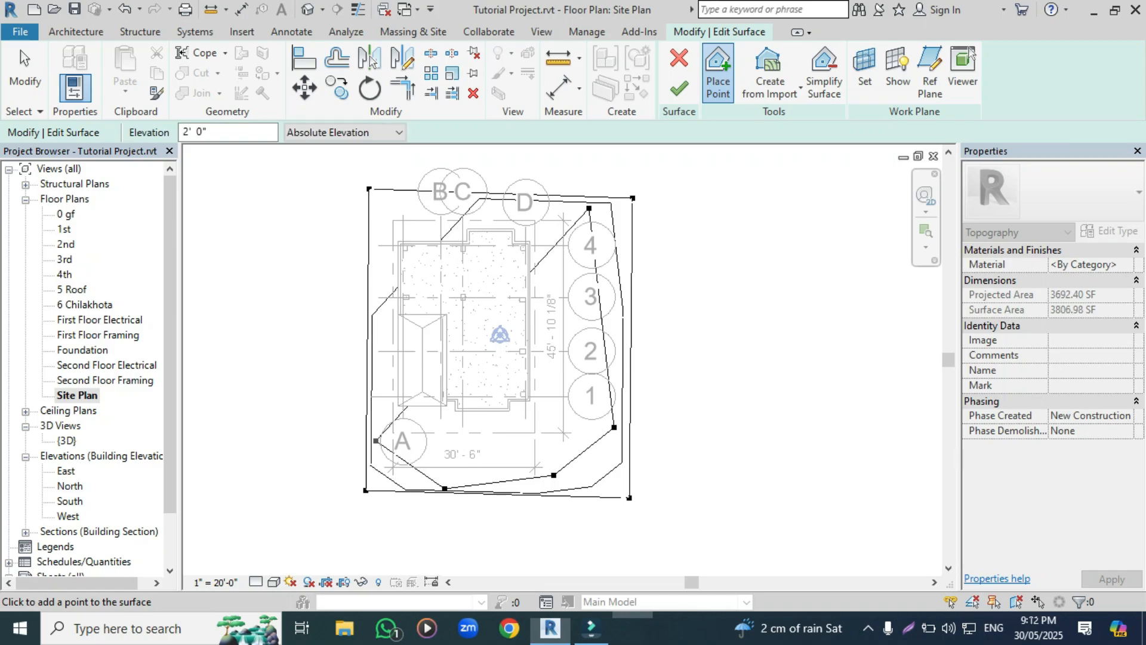
{"action": "left_click", "coordinate": [376, 440]}
{"action": "left_click", "coordinate": [679, 88]}
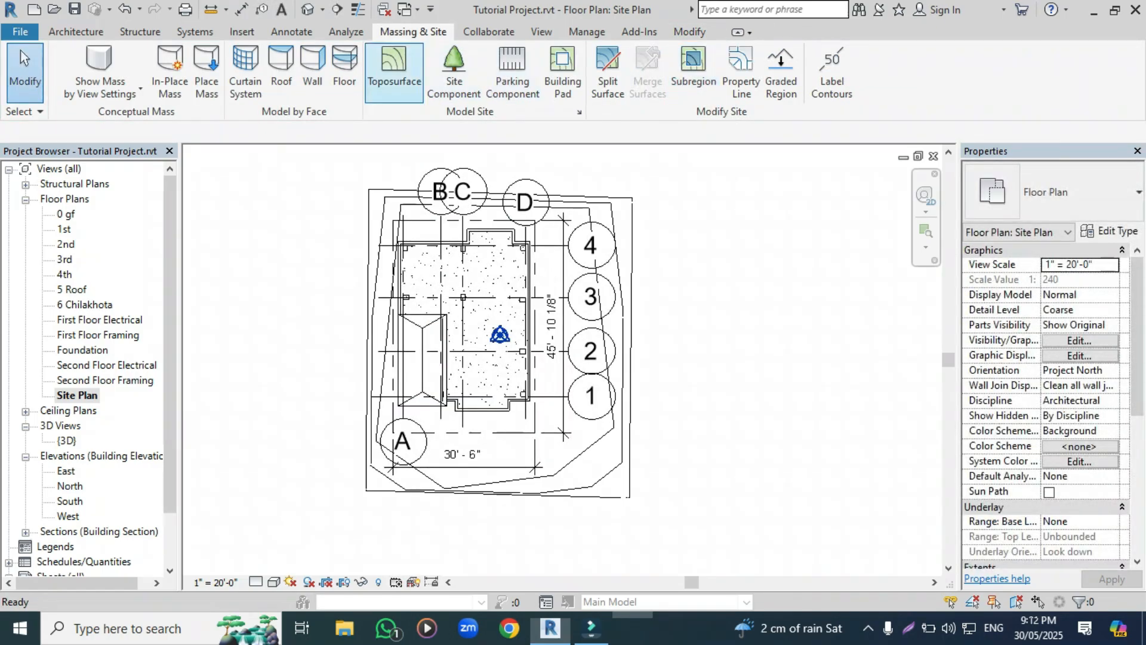
{"action": "left_click", "coordinate": [307, 9]}
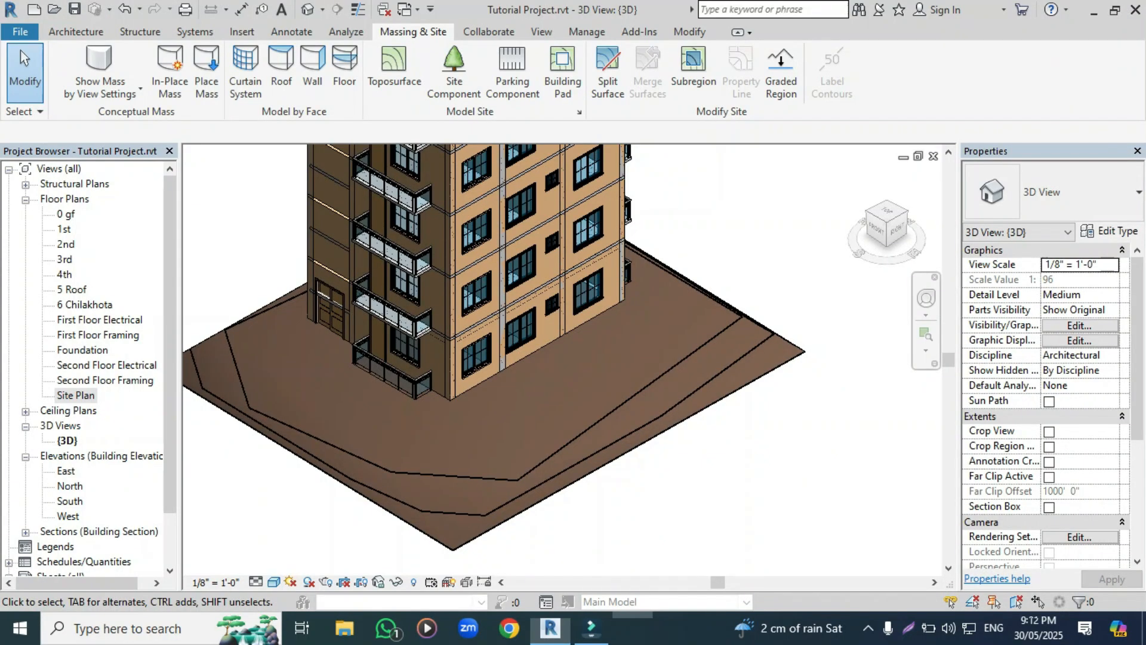
{"action": "scroll", "coordinate": [496, 500], "scroll_direction": "up", "scroll_amount": 1}
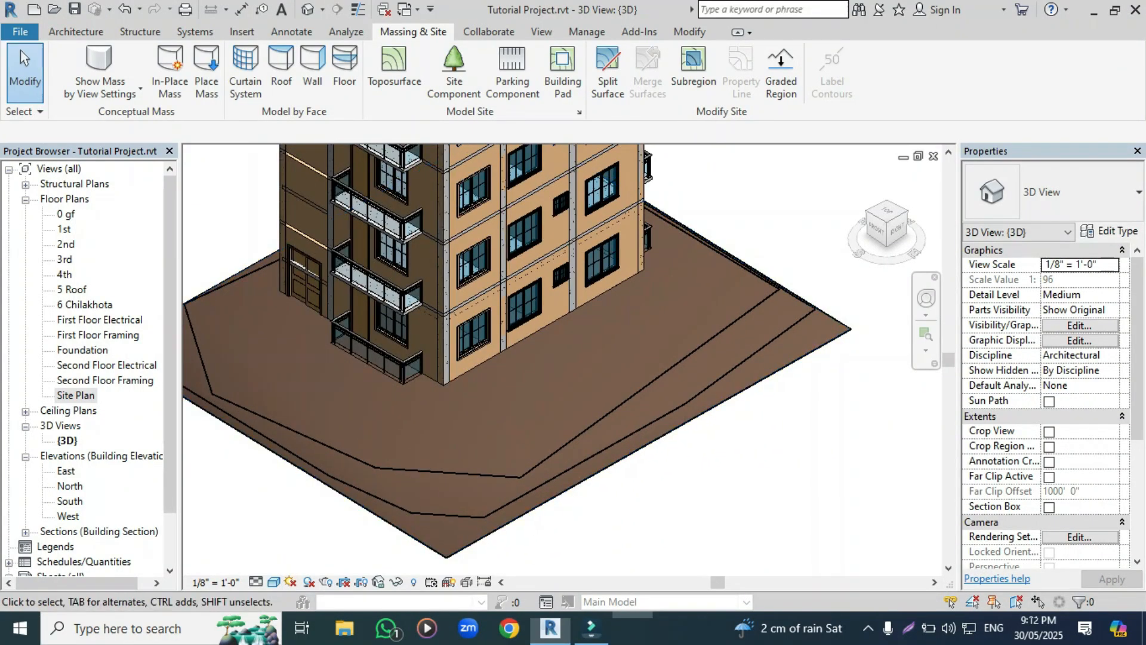
{"action": "scroll", "coordinate": [692, 385], "scroll_direction": "down", "scroll_amount": 1}
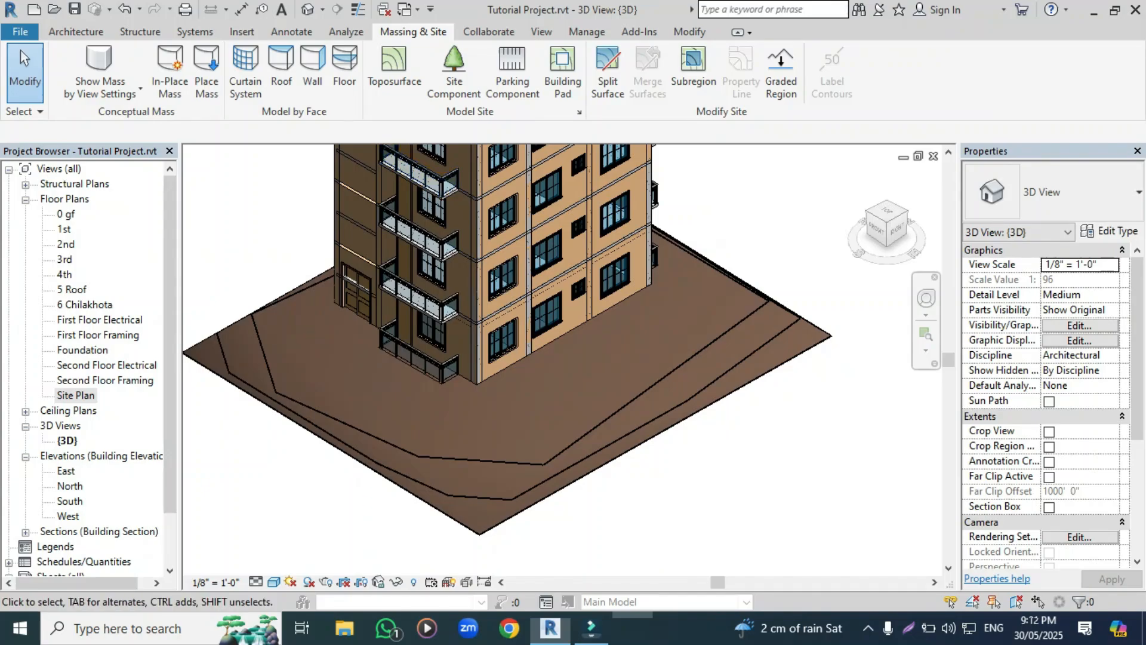
Step: Edit the large toposurface in the Site Plan, setting the interior point at the northeast corner near grid 4 to 1' 0" elevation
{"action": "double_click", "coordinate": [76, 395]}
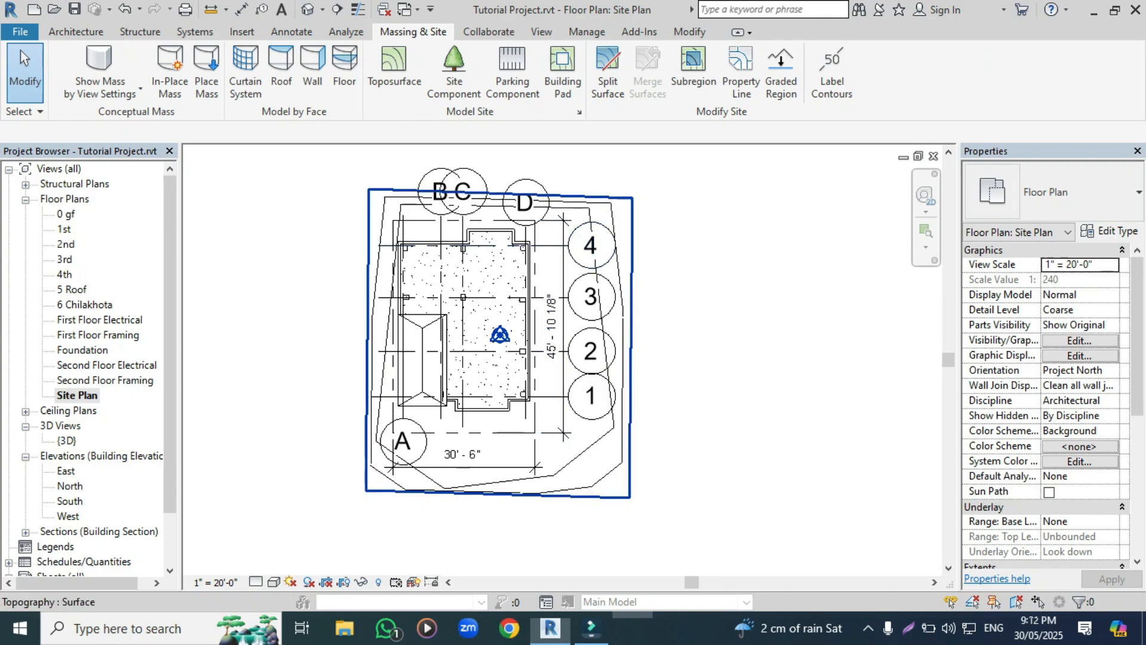
{"action": "left_click", "coordinate": [365, 436]}
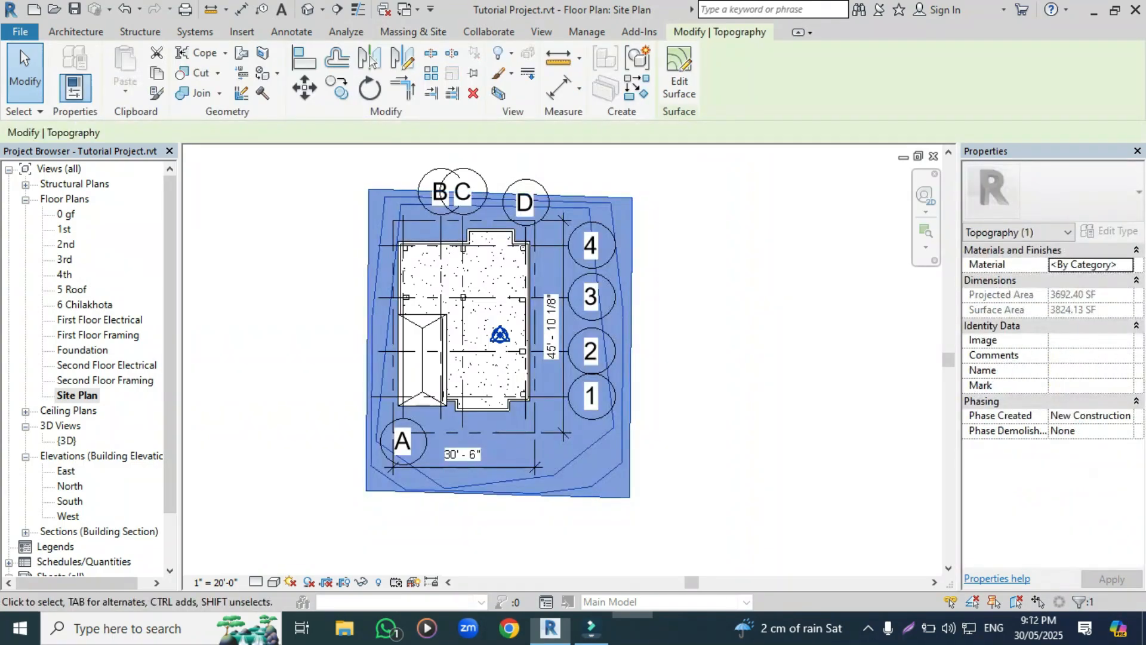
{"action": "left_click", "coordinate": [678, 75]}
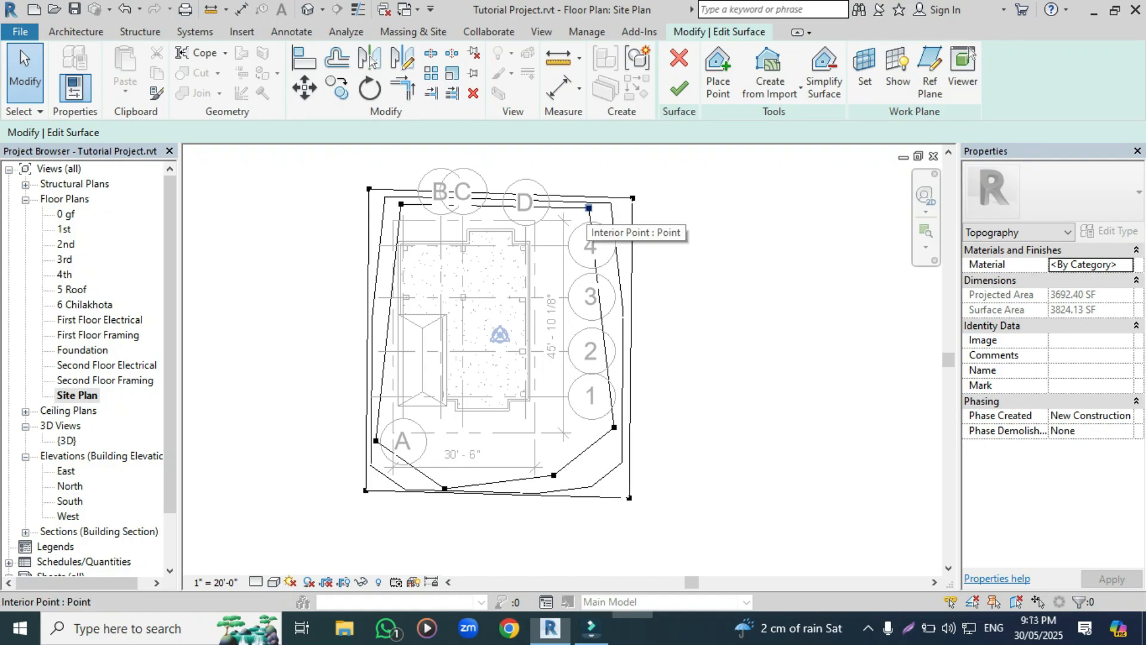
{"action": "left_click", "coordinate": [589, 209]}
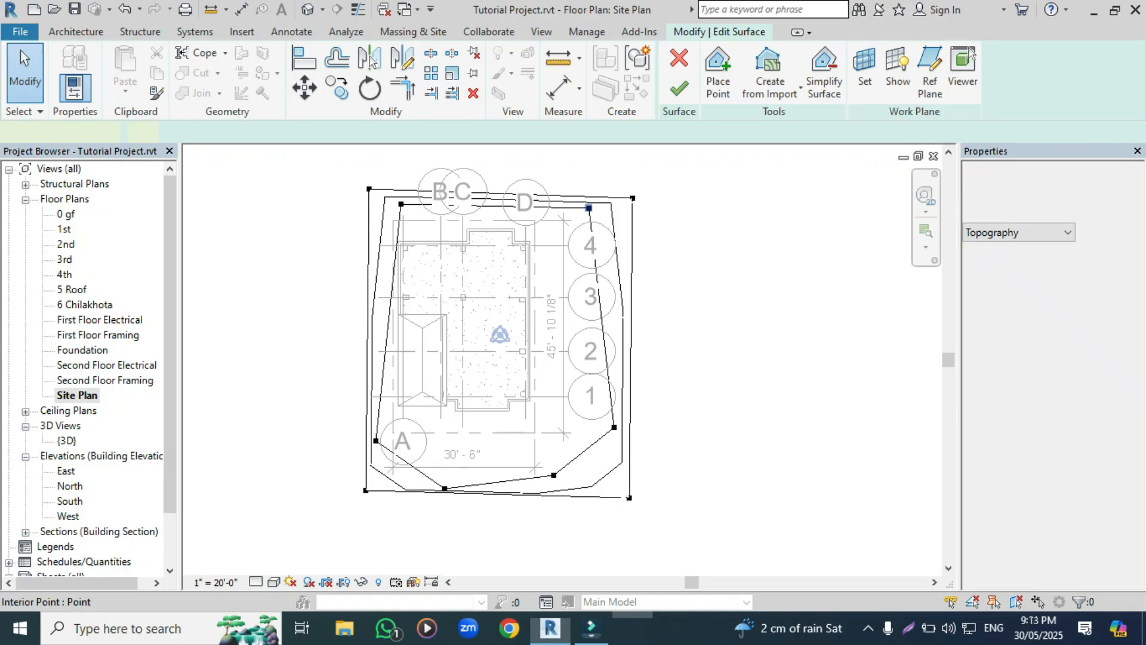
{"action": "left_click_drag", "start_coordinate": [181, 132], "coordinate": [145, 133]}
{"action": "type", "text": "1"}
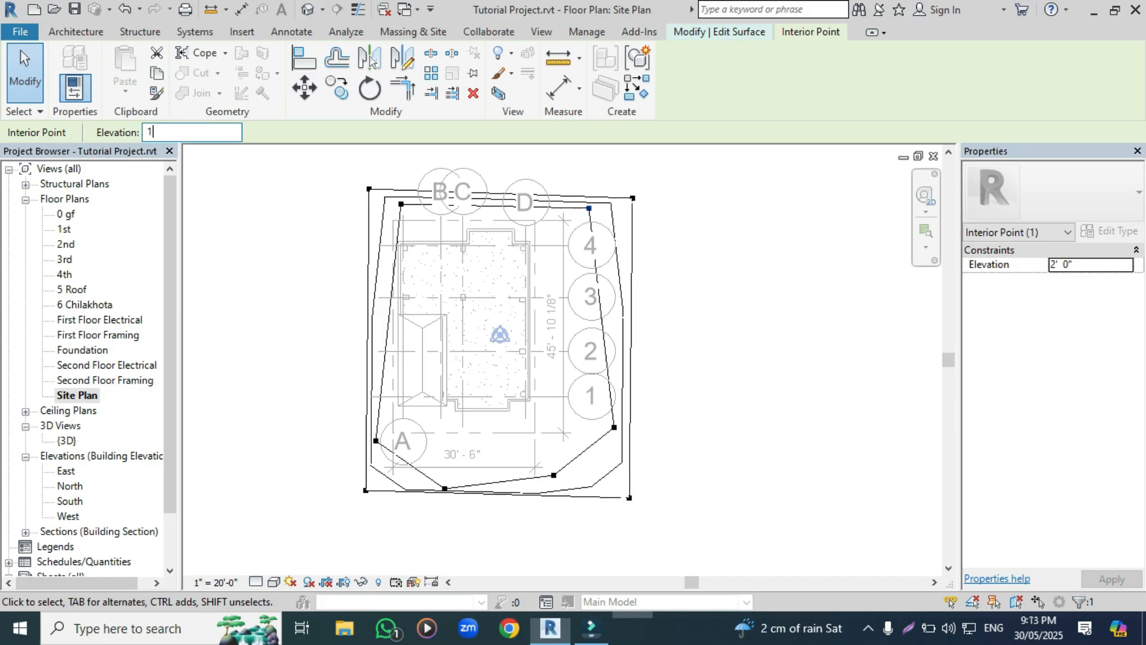
Step: Set the two southeast interior points below grid 1 to 1' 0" elevation, finish the surface edit and inspect the slope in 3D
{"action": "left_click", "coordinate": [614, 427]}
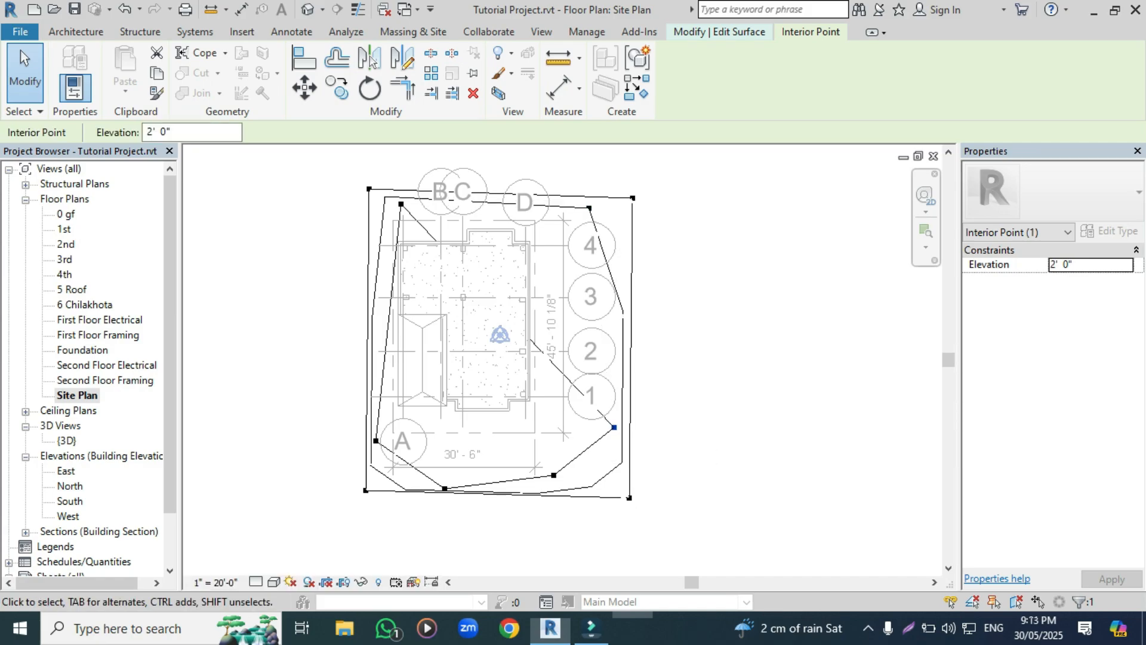
{"action": "left_click_drag", "start_coordinate": [181, 133], "coordinate": [145, 132]}
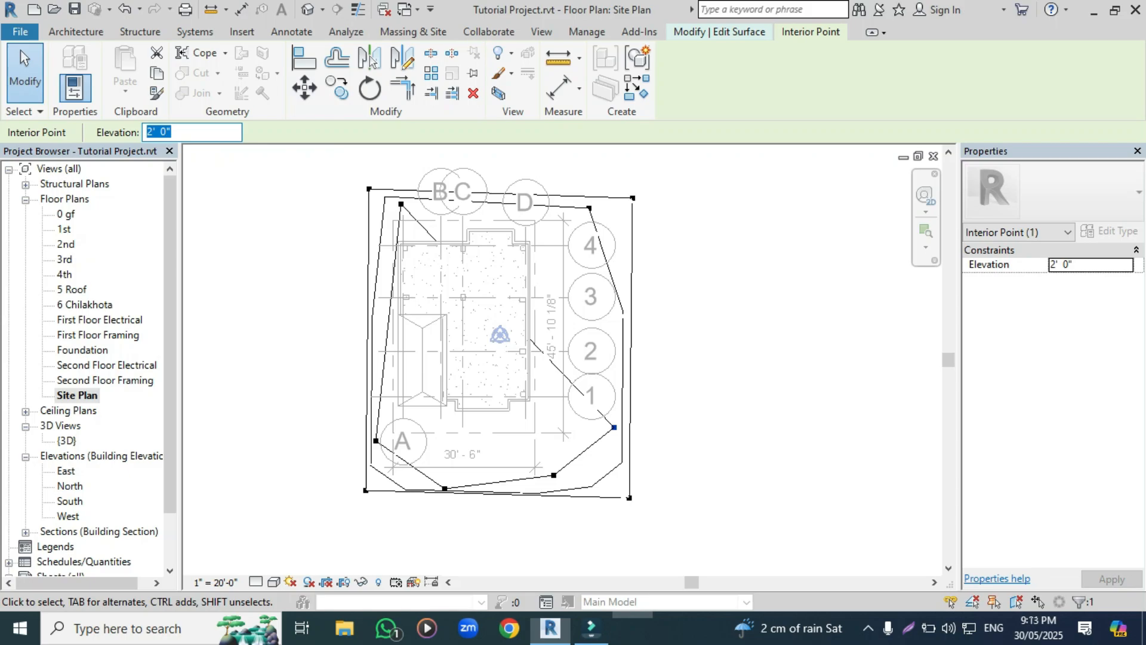
{"action": "type", "text": "1"}
{"action": "key", "text": "Return"}
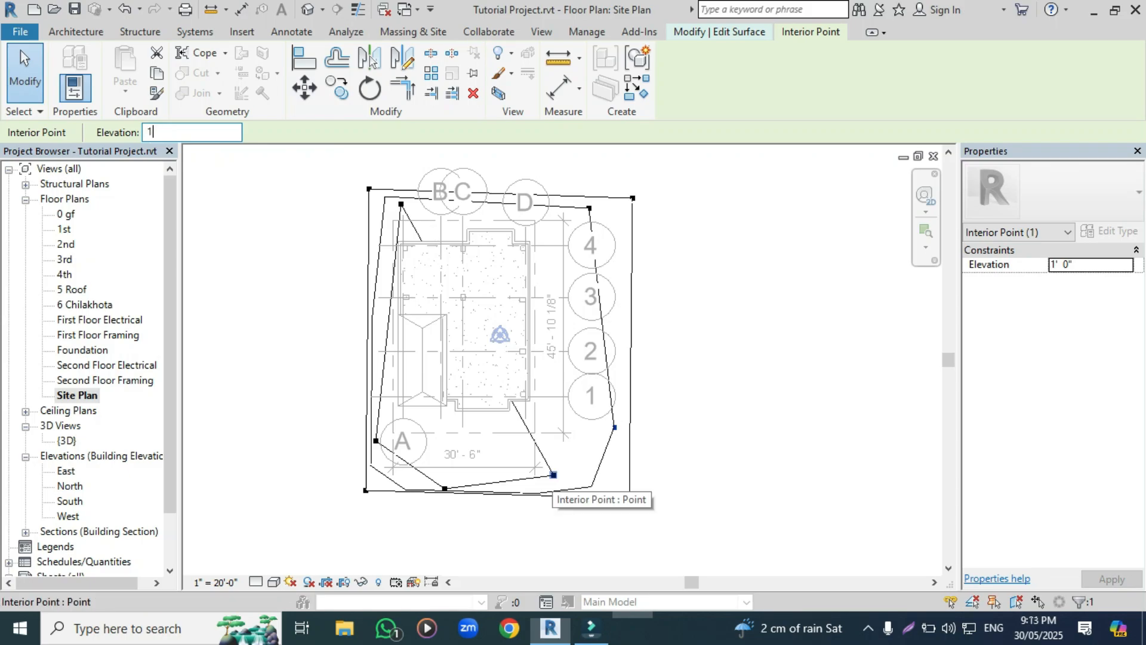
{"action": "left_click", "coordinate": [553, 475]}
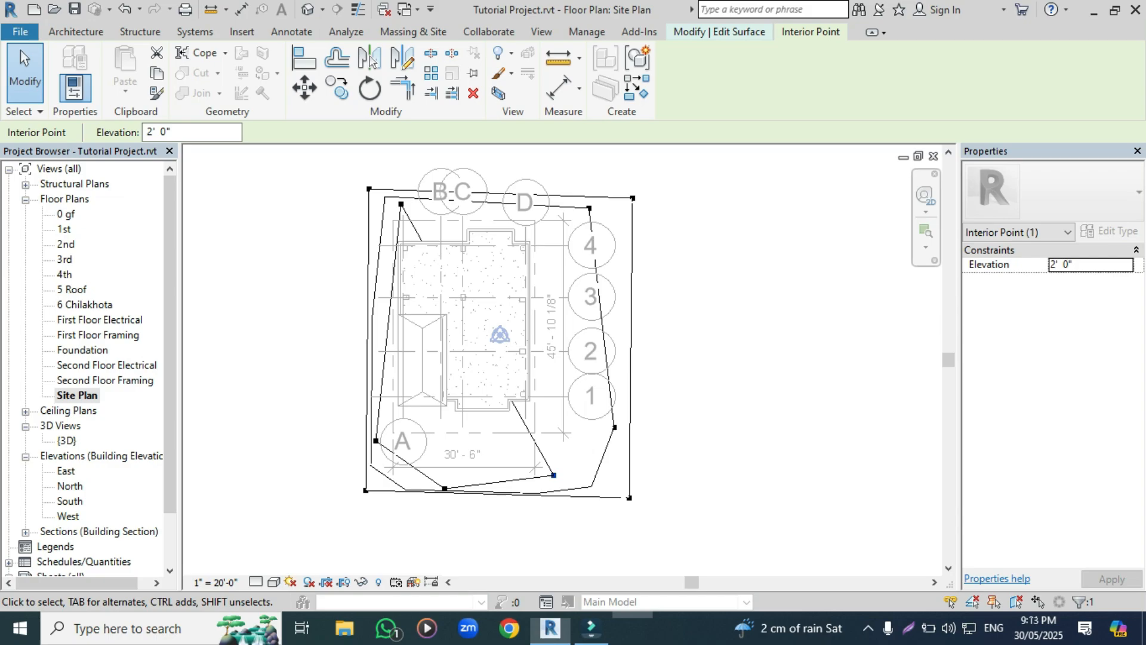
{"action": "double_click", "coordinate": [164, 132]}
{"action": "type", "text": "1"}
{"action": "key", "text": "Return"}
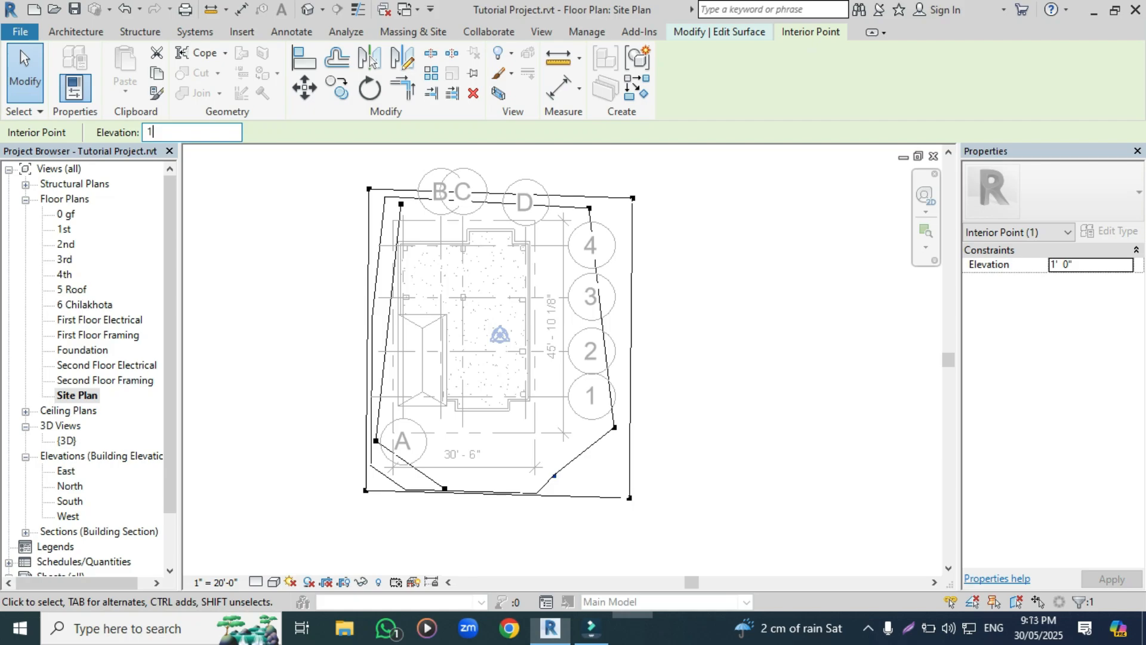
{"action": "key", "text": "Escape"}
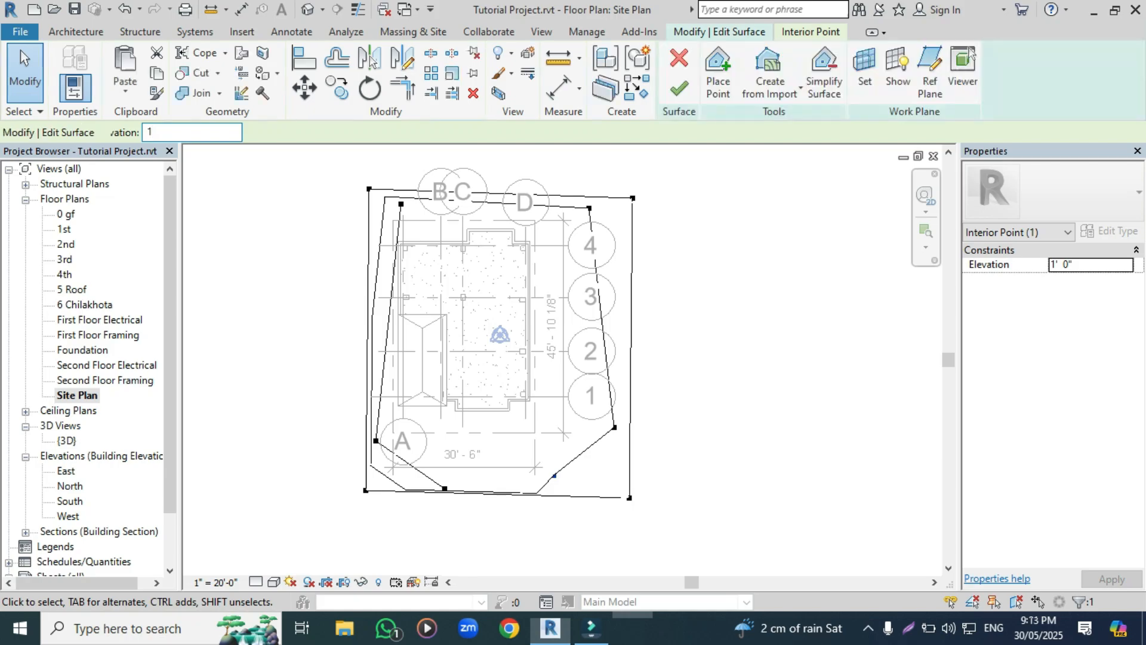
{"action": "left_click", "coordinate": [680, 74]}
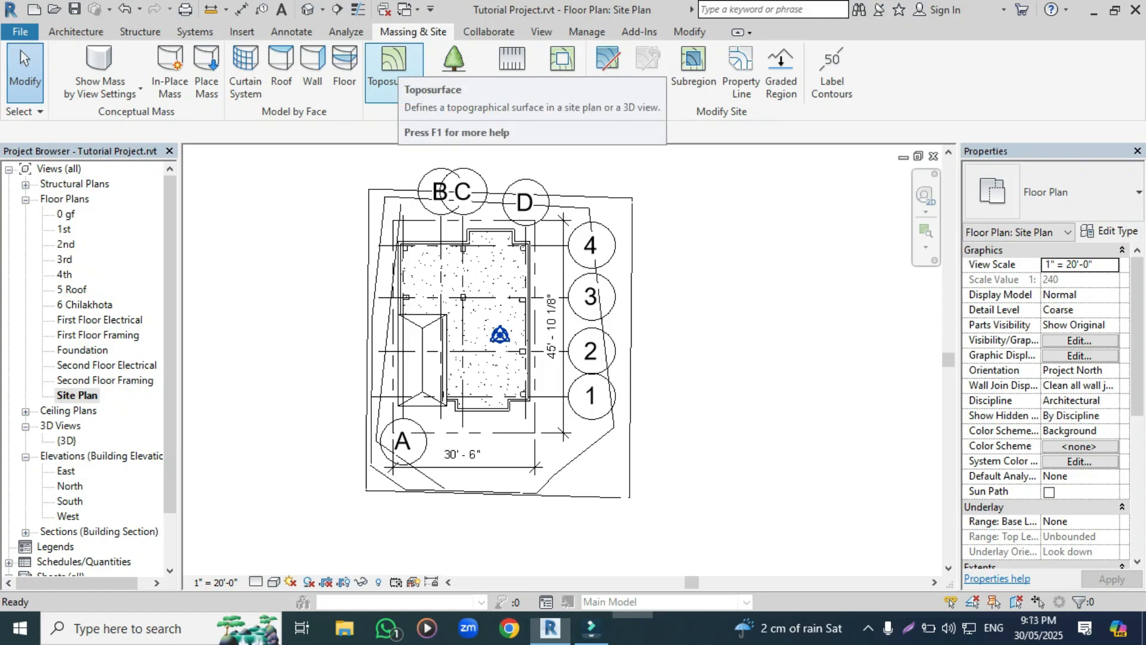
{"action": "left_click", "coordinate": [307, 9]}
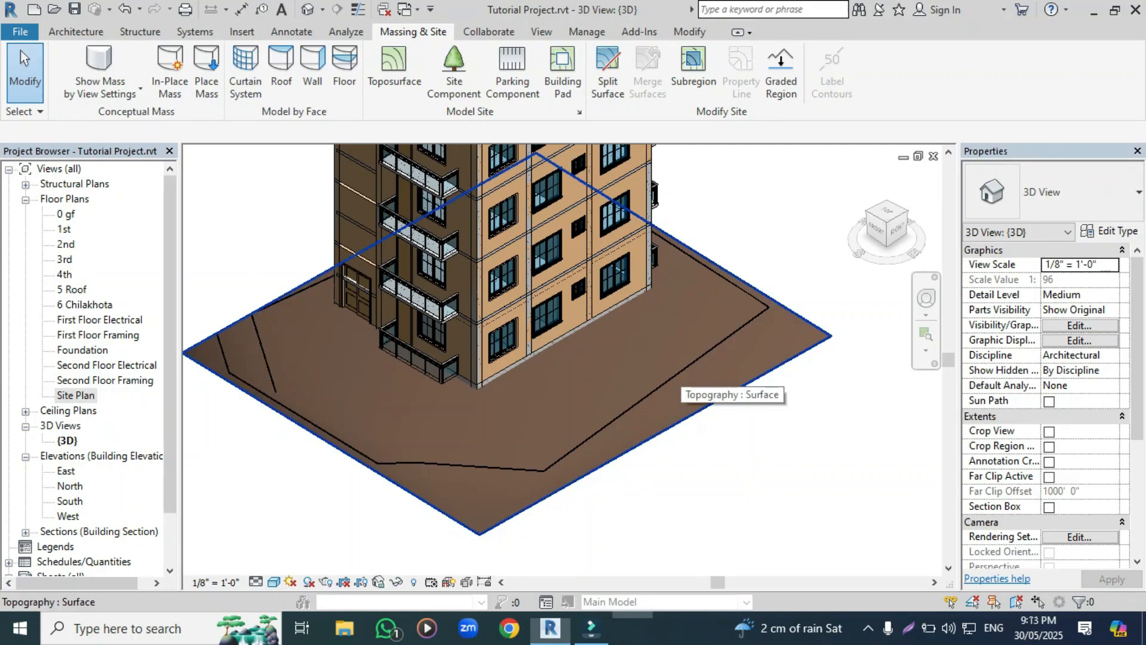
Step: Edit the toposurface in the Site Plan by adding points at -2' 0" absolute elevation along the east side beside the grid bubbles, and inspect it in 3D
{"action": "left_click", "coordinate": [678, 376]}
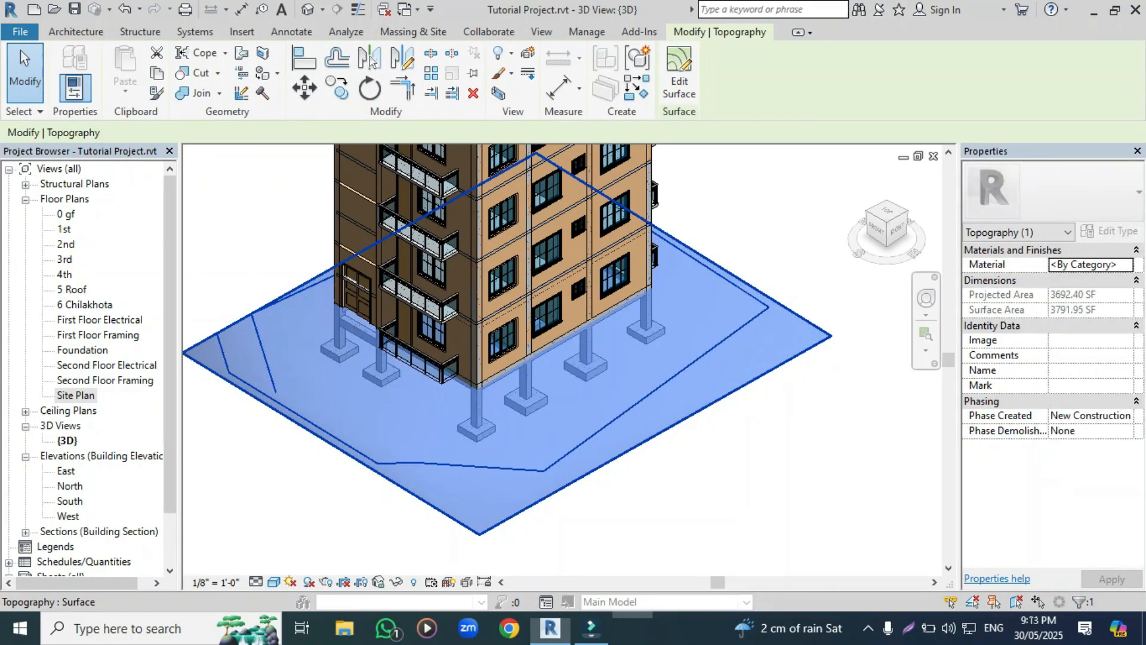
{"action": "left_click", "coordinate": [678, 71]}
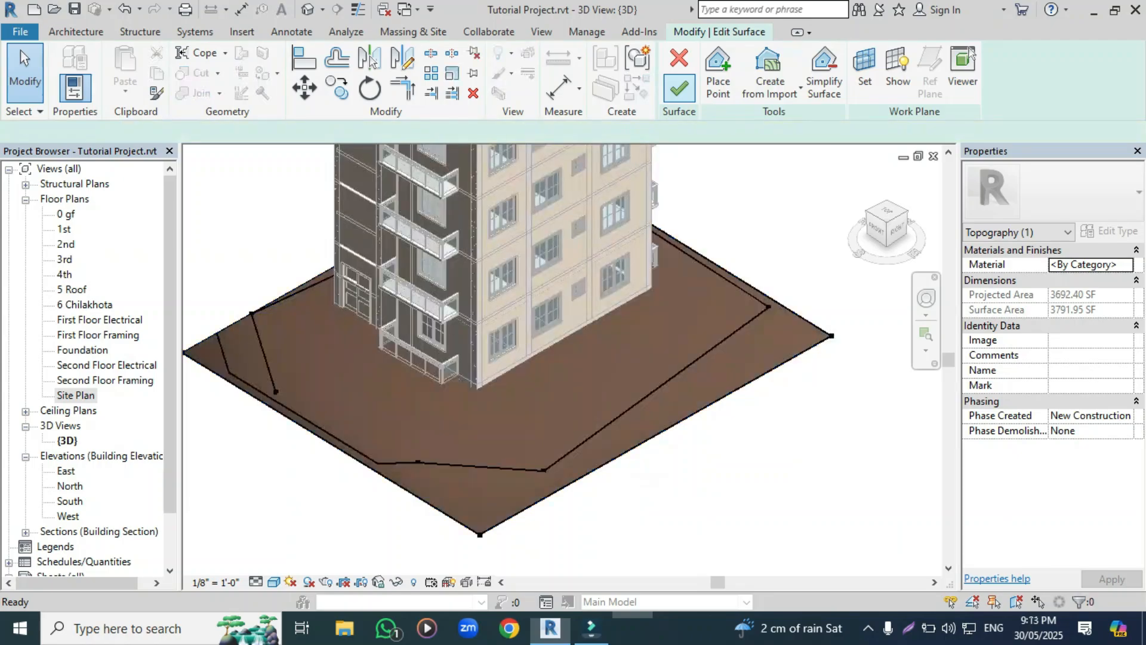
{"action": "double_click", "coordinate": [76, 395]}
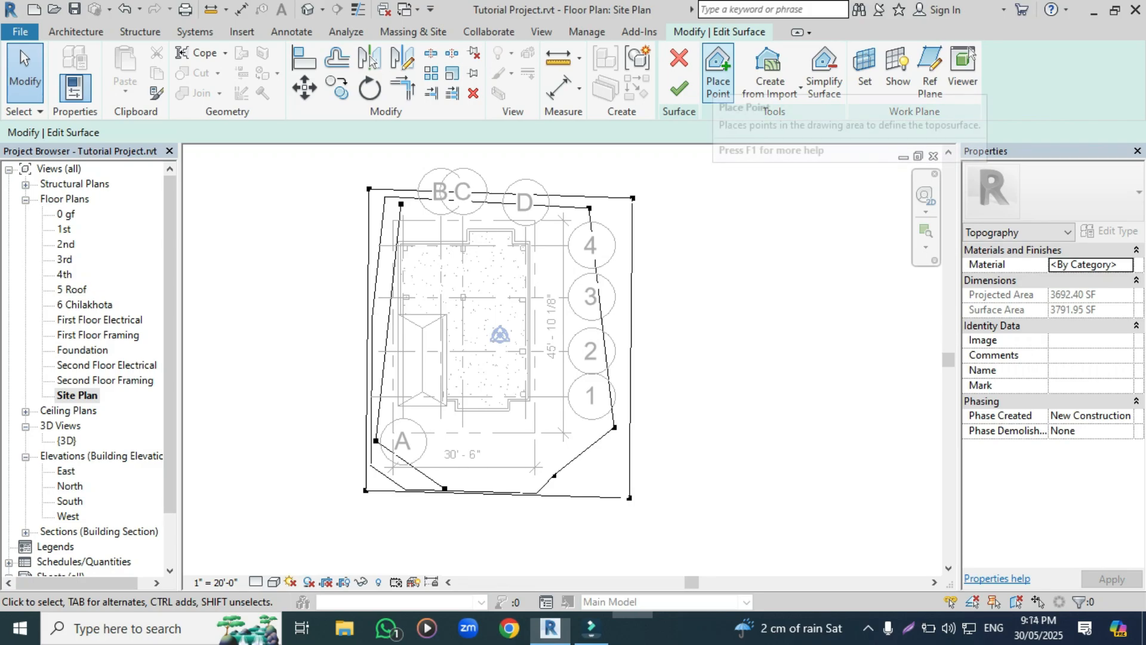
{"action": "left_click", "coordinate": [718, 71]}
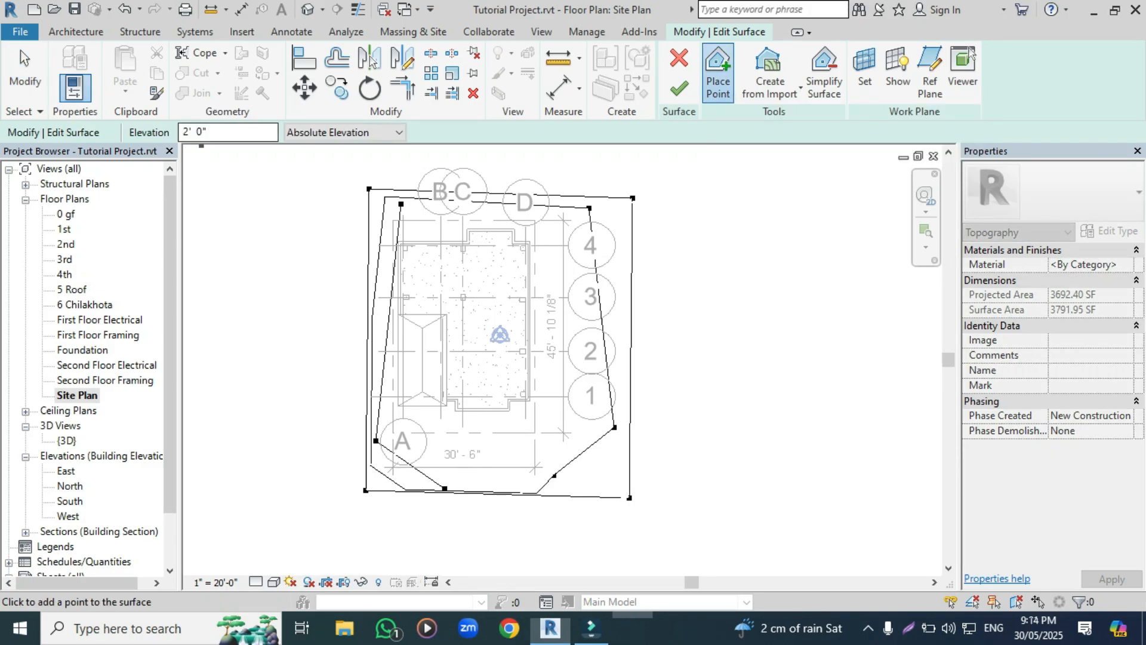
{"action": "left_click", "coordinate": [210, 132]}
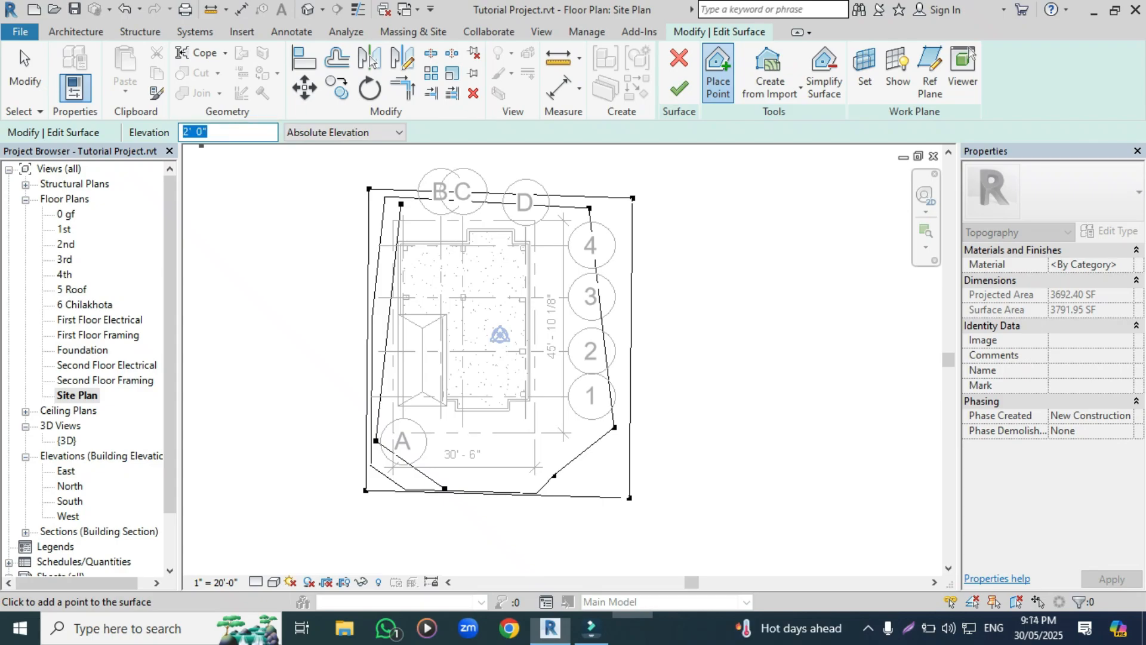
{"action": "type", "text": "-2"}
{"action": "left_click", "coordinate": [608, 221]}
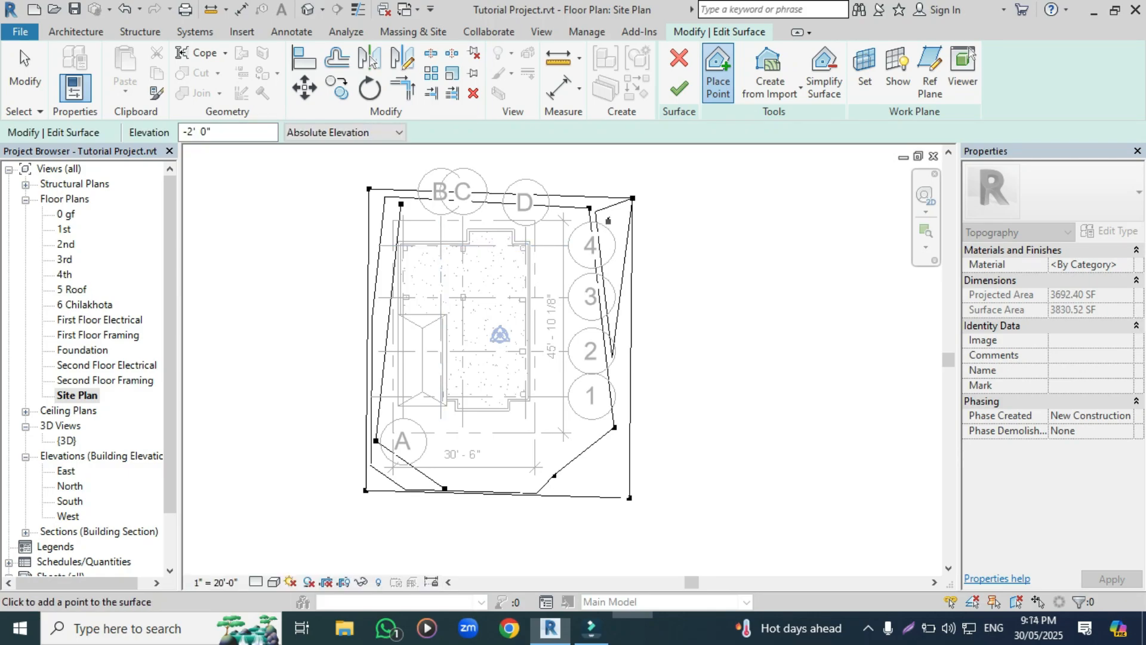
{"action": "left_click", "coordinate": [612, 269]}
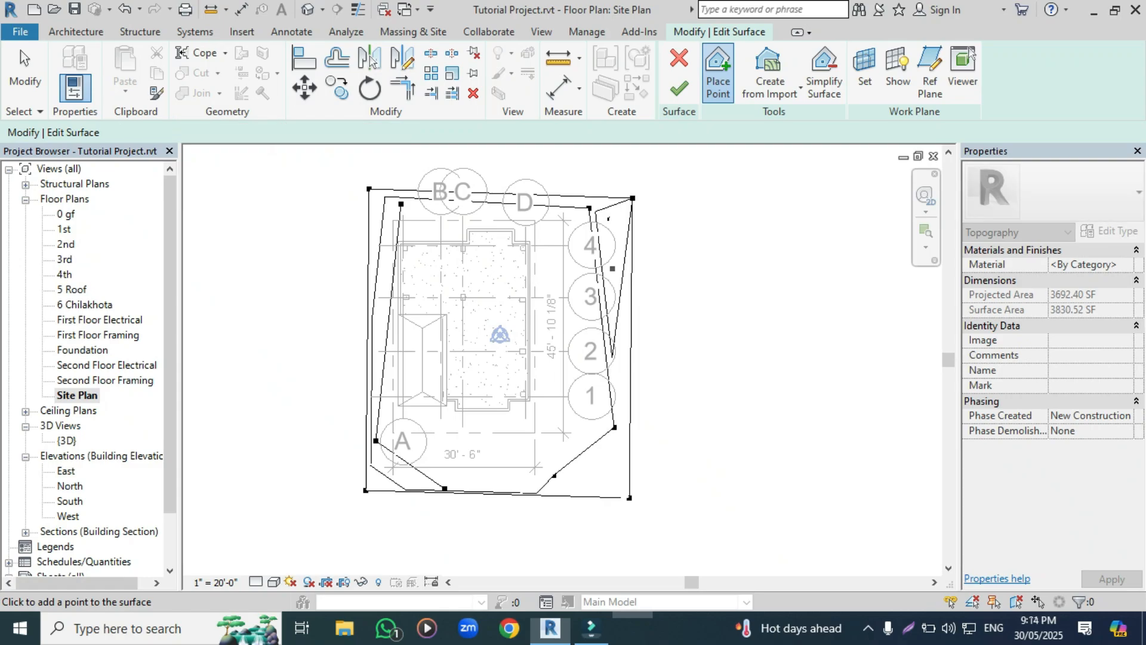
{"action": "left_click", "coordinate": [678, 88]}
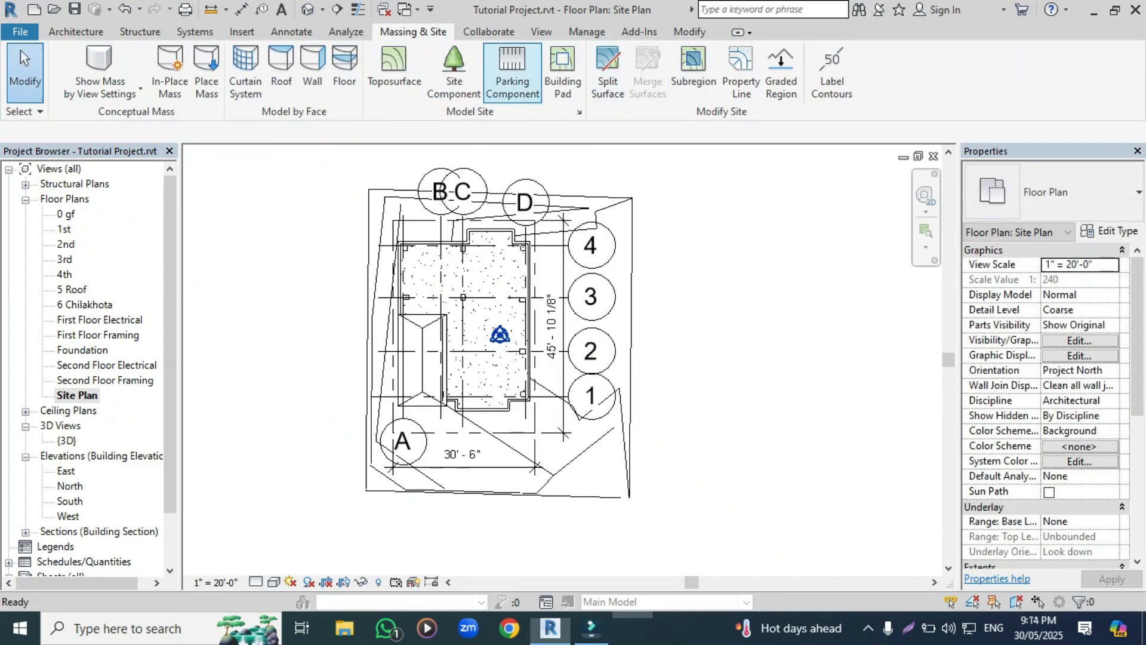
{"action": "left_click", "coordinate": [307, 9]}
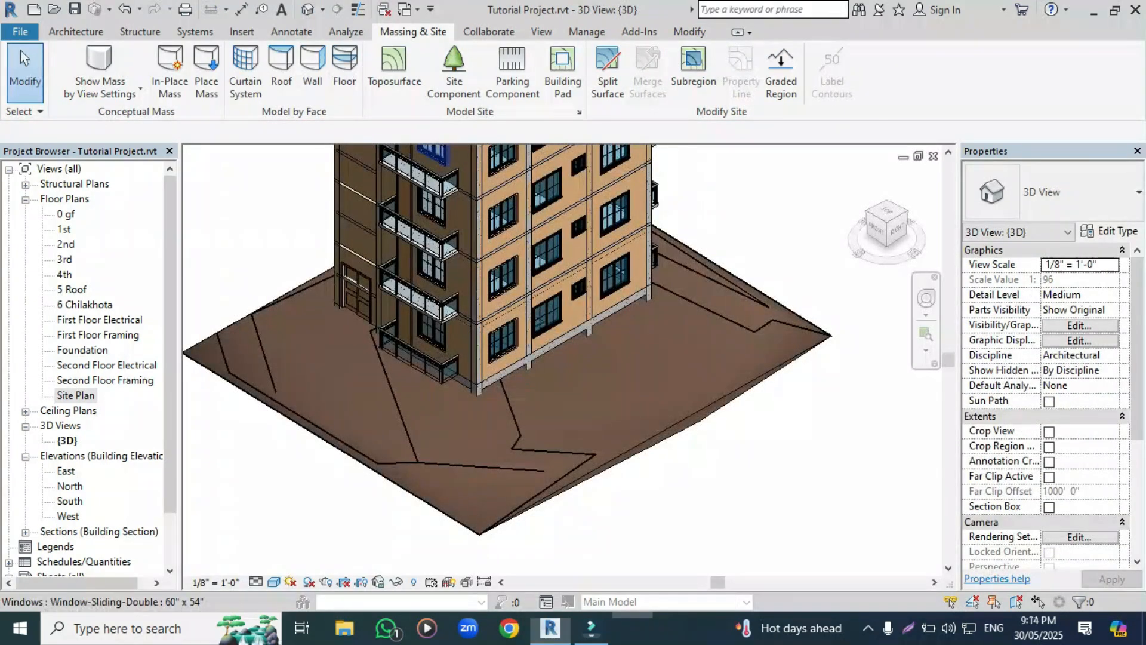